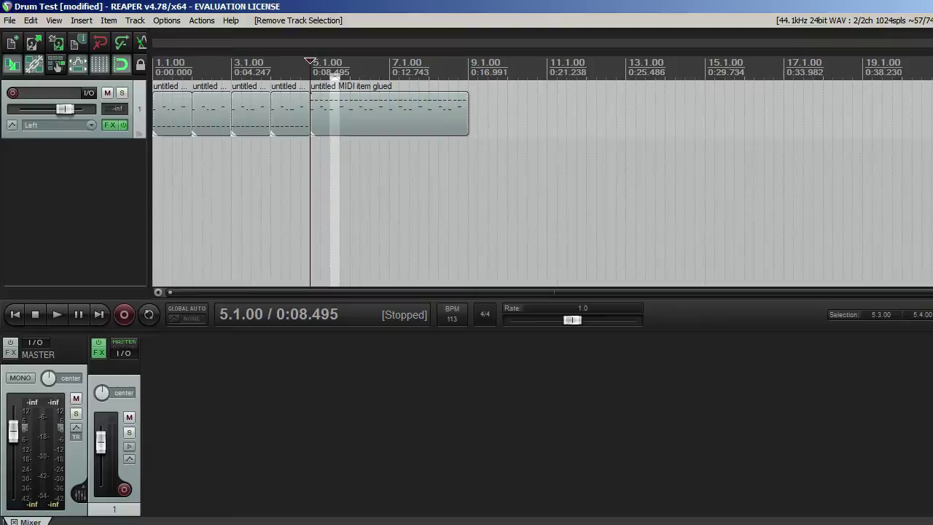
In Chrome, scroll the powerdrumkit.com page to the Windows VST 32/64-bit and Mac download options
key("alt+Tab")
scroll(496, 344, "up", 3)
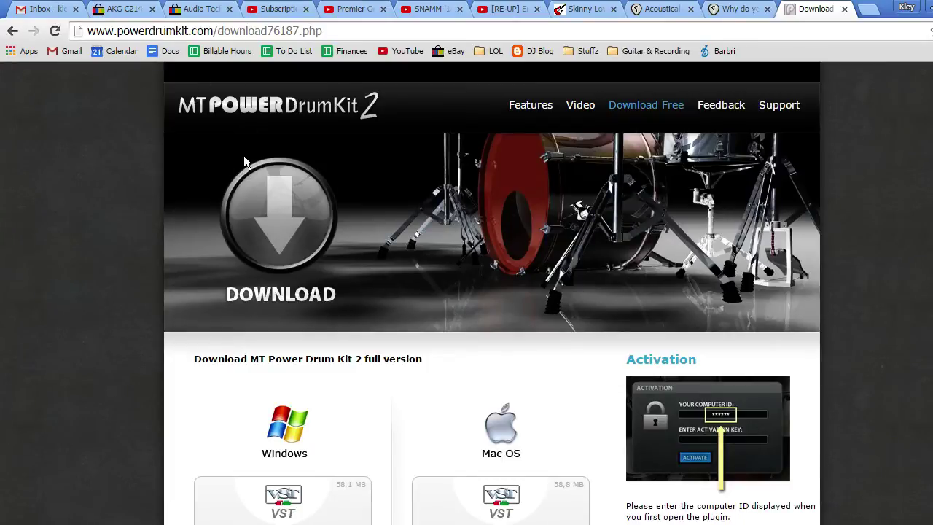
scroll(245, 162, "down", 4)
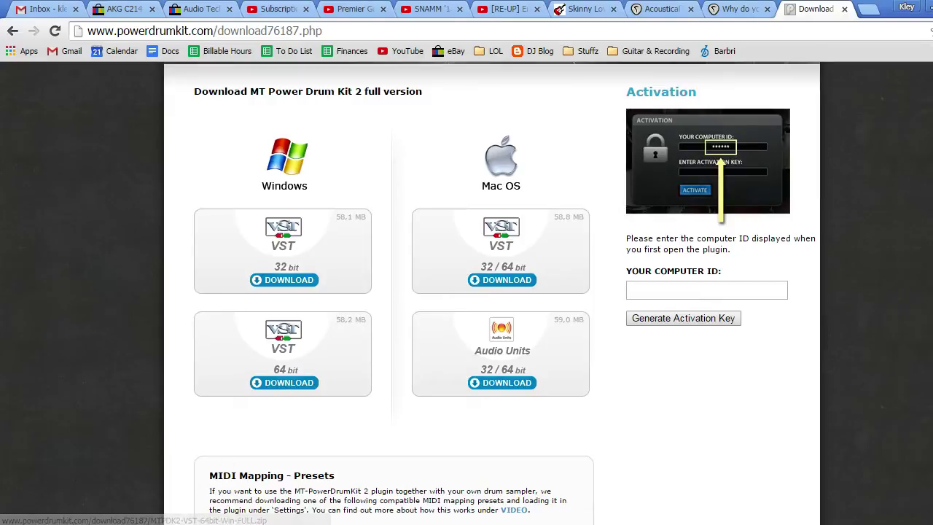
Reposition the zip contents window and read Installation.txt, then close it
key("alt+Tab")
key("alt+Tab")
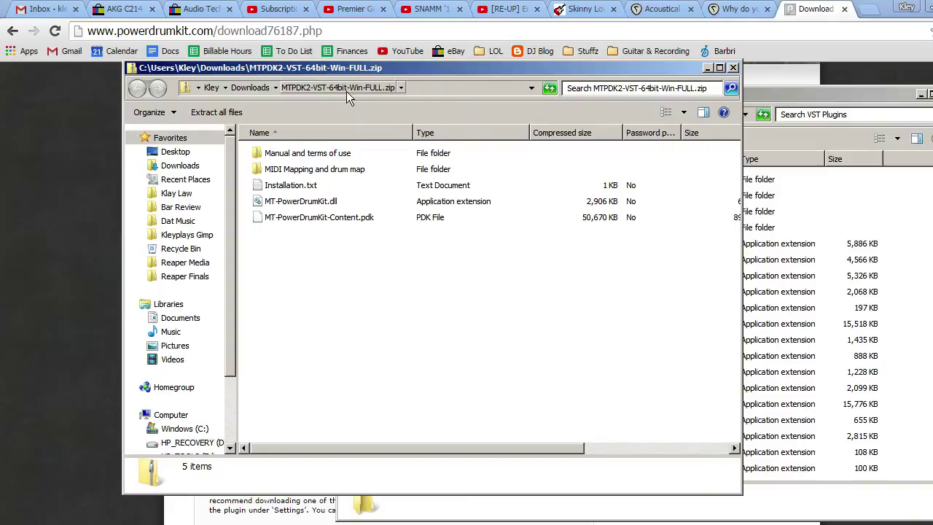
left_click_drag(379, 68, 295, 48)
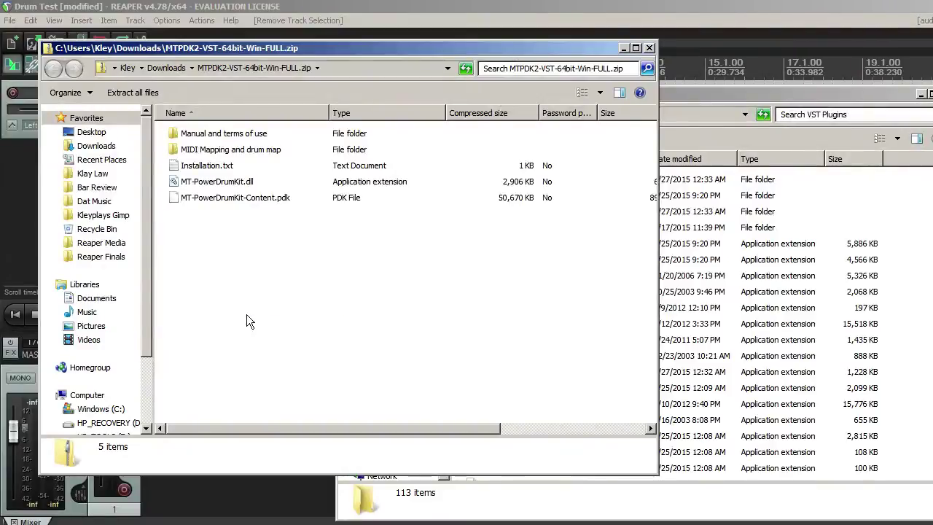
left_click(211, 167)
double_click(210, 167)
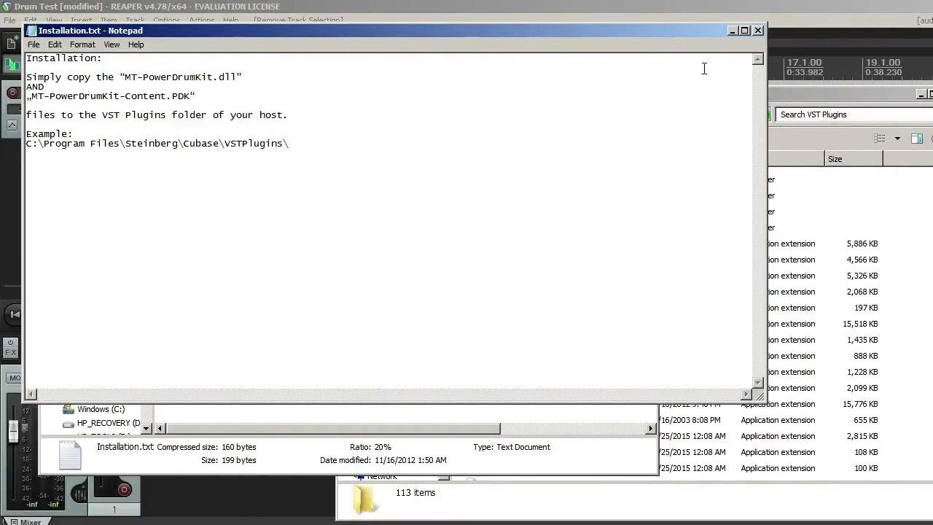
left_click(758, 30)
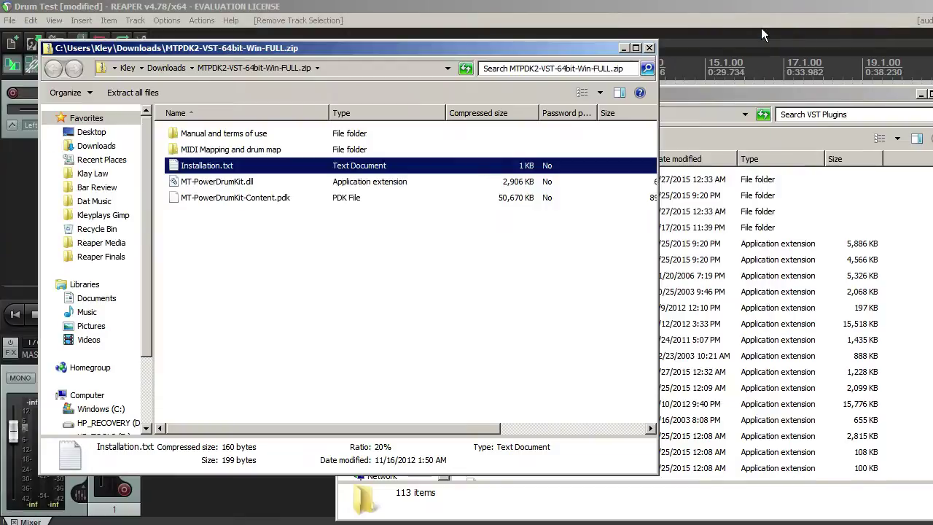
Copy MT-PowerDrumKit.dll and MT-PowerDrumKit-Content.pdk from the zip archive
left_click(270, 247)
left_click(222, 183)
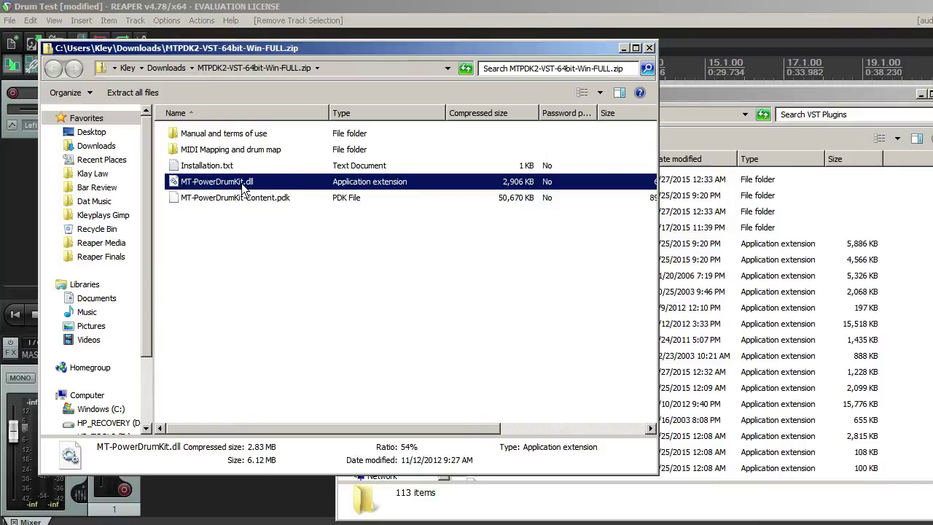
left_click(242, 192, "shift")
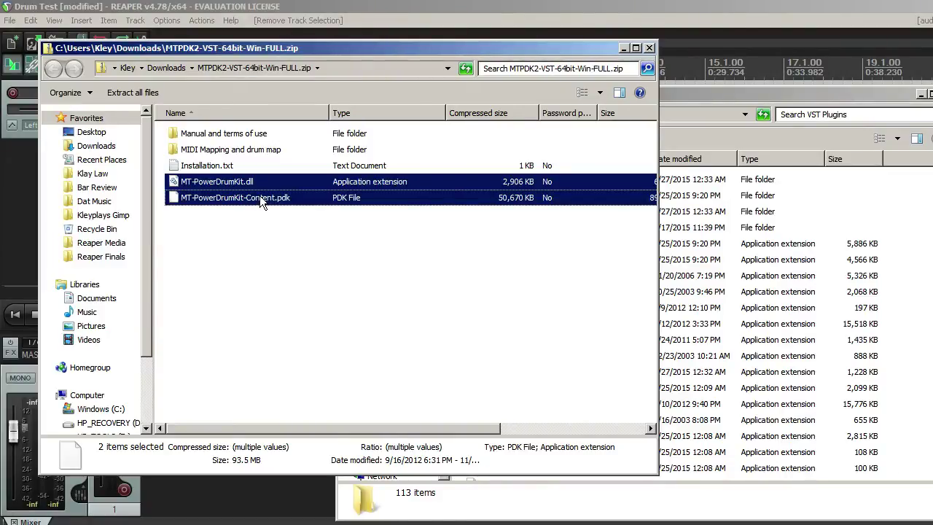
right_click(259, 197)
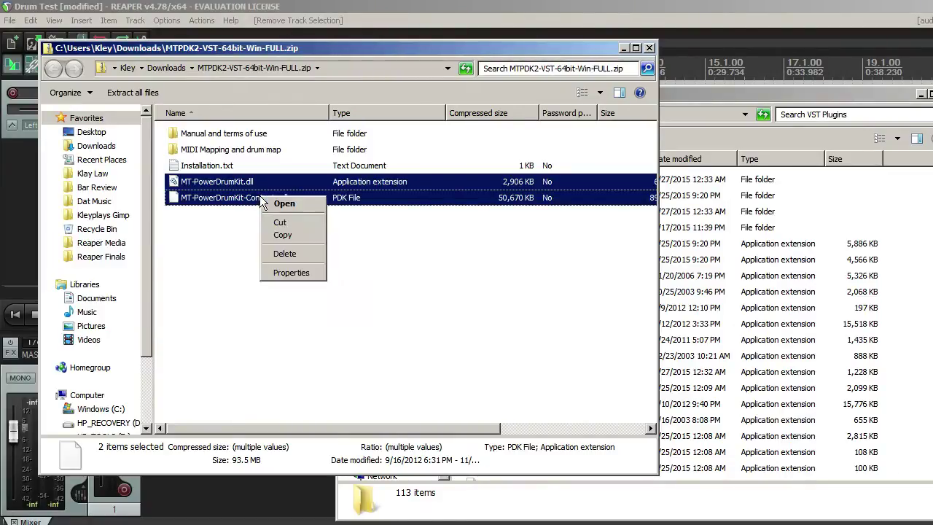
left_click(282, 235)
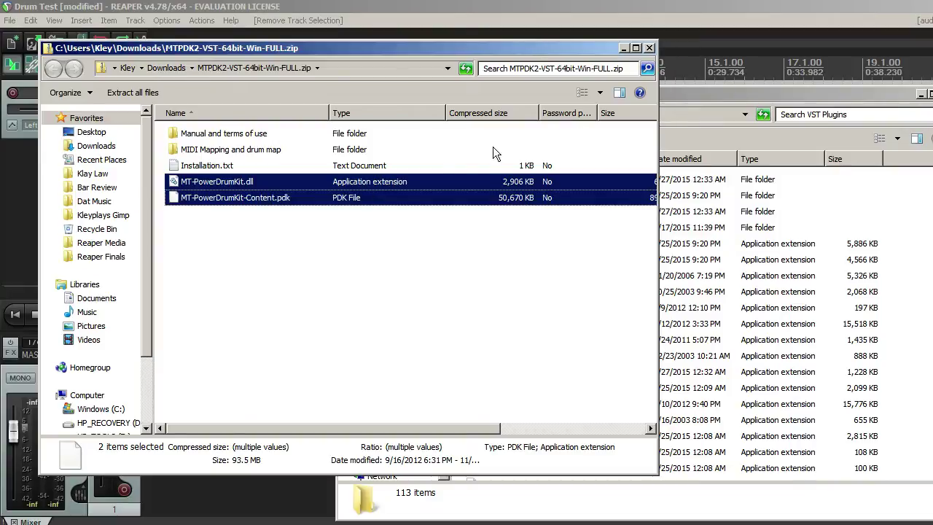
Bring the zip contents and VST Plugins folder windows forward in Explorer
left_click(695, 94)
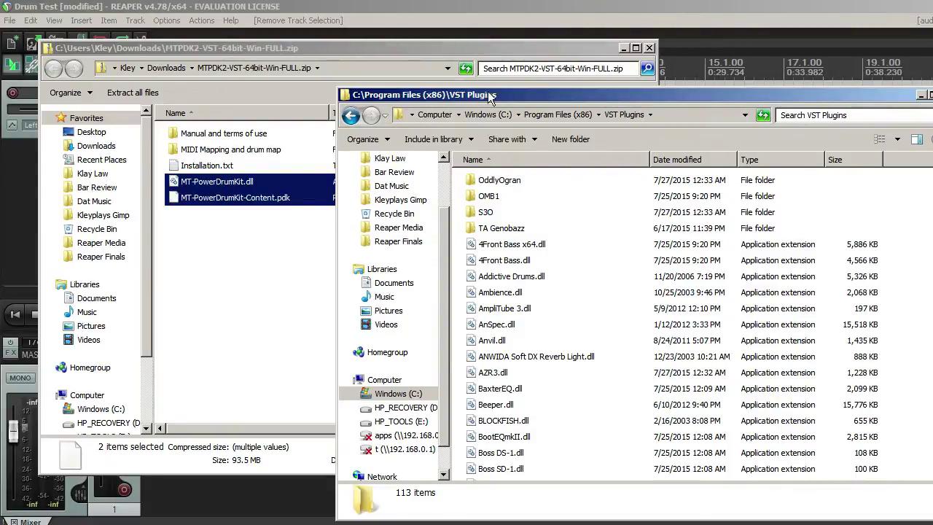
left_click(442, 3)
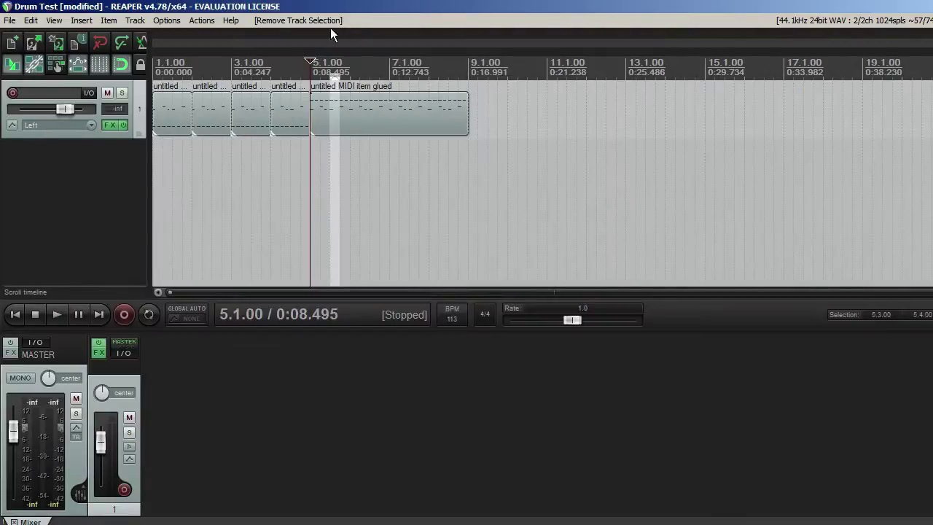
key("alt+Tab")
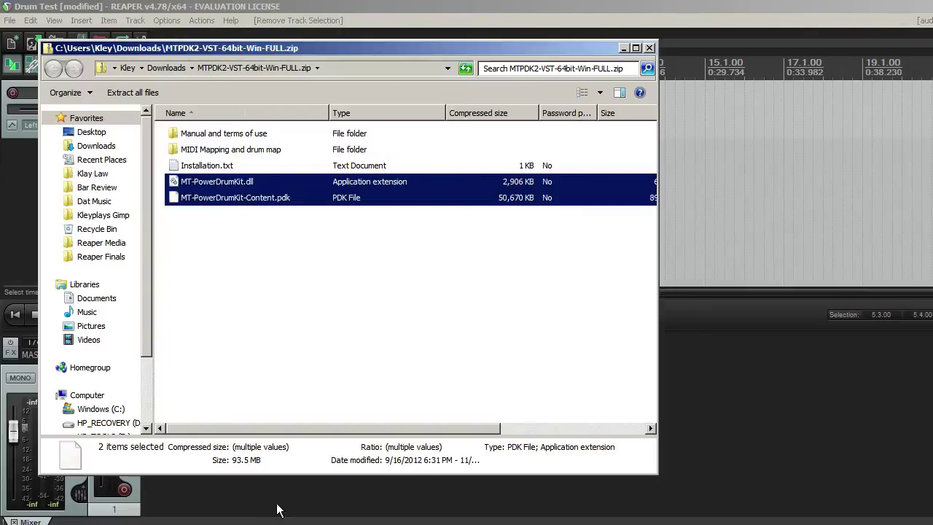
key("alt+Tab")
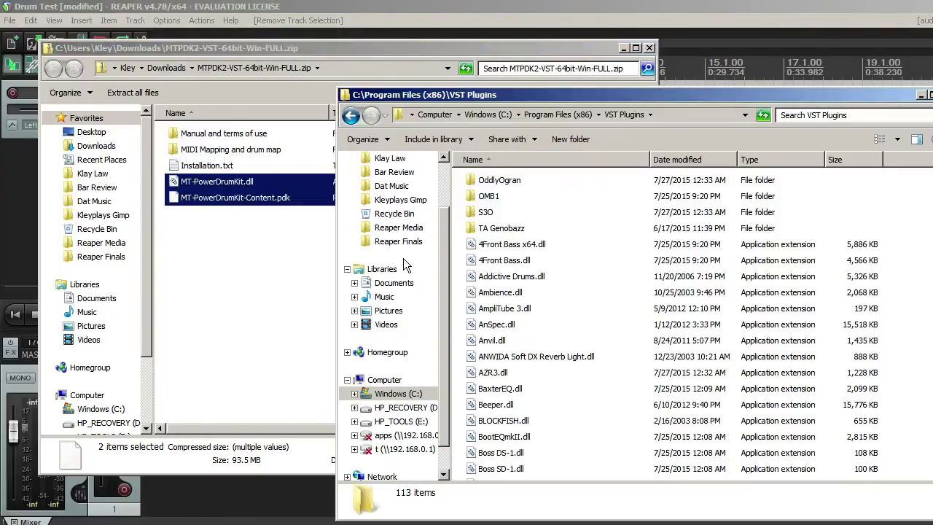
Copy both plugin files into C:\Program Files (x86)\VST Plugins, then return to REAPER
left_click(435, 115)
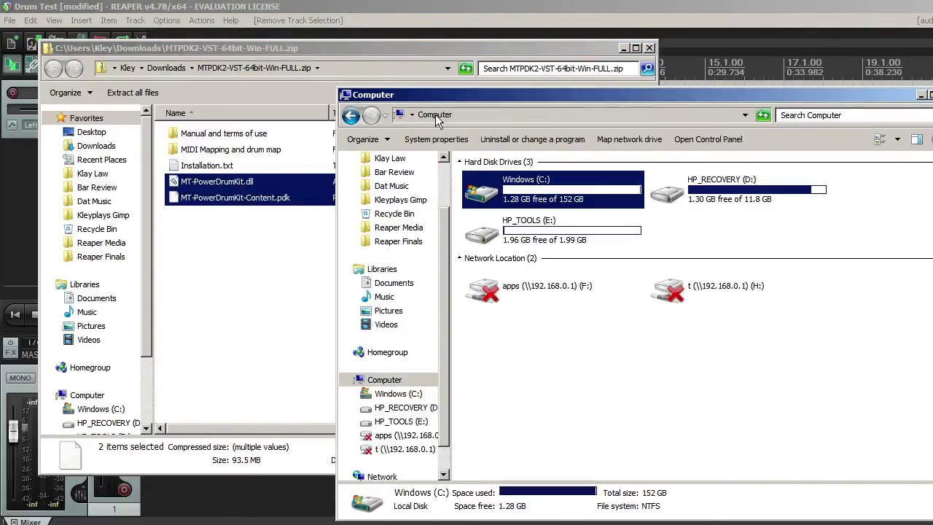
double_click(492, 193)
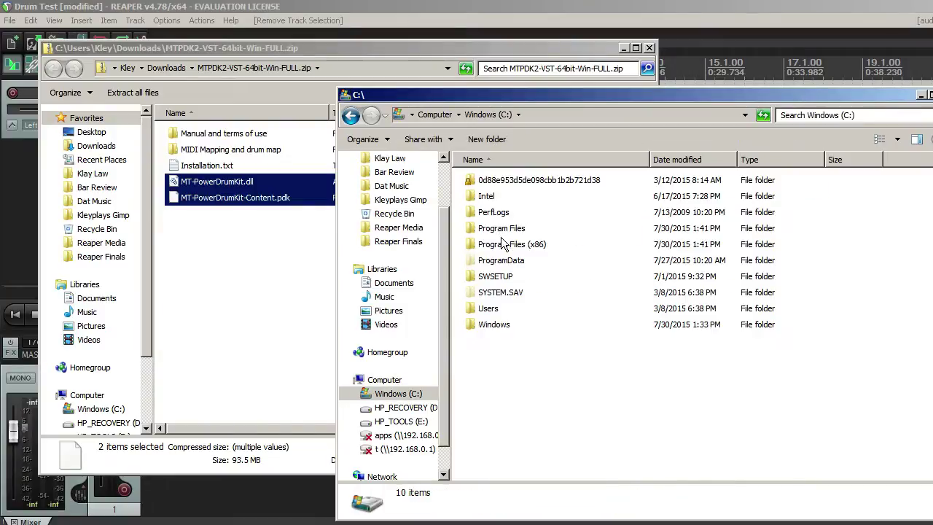
double_click(528, 244)
scroll(528, 252, "down", 13)
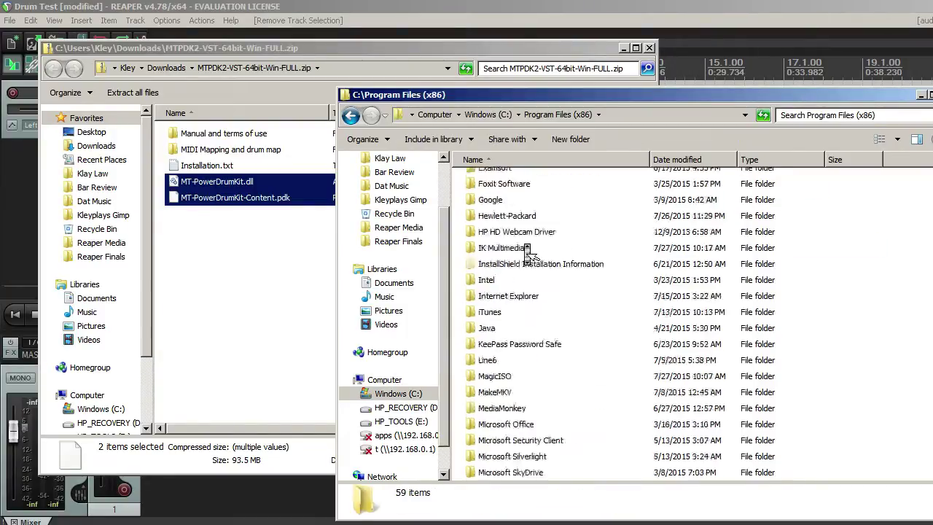
double_click(497, 297)
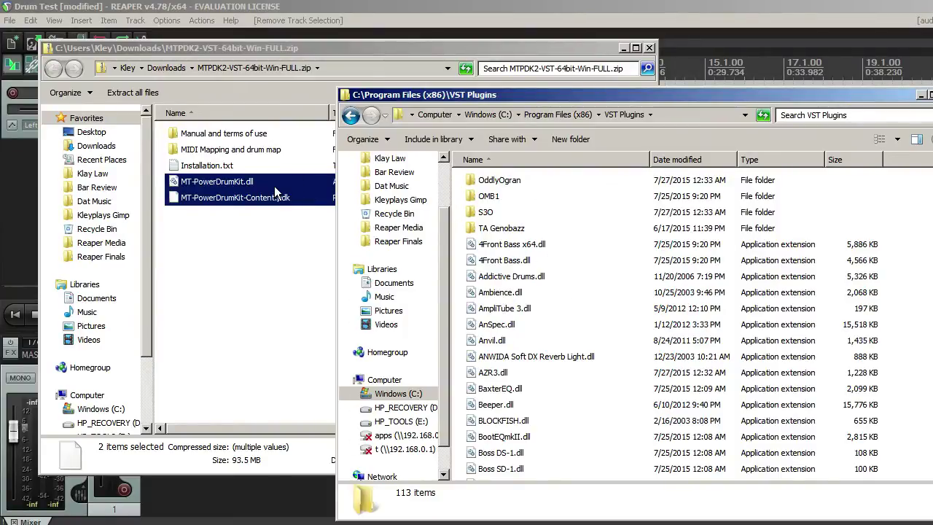
left_click_drag(305, 177, 778, 291)
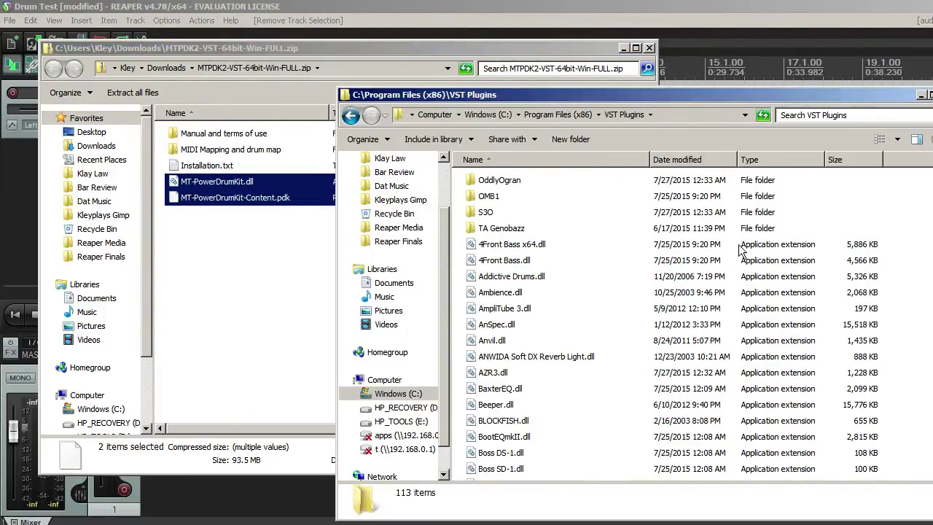
left_click(647, 19)
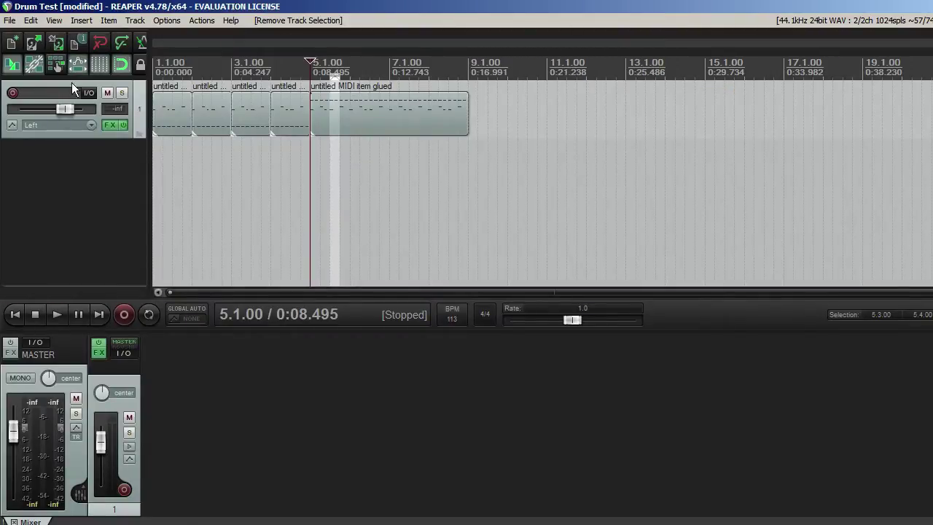
Open REAPER's Preferences at the Plug-ins > VST page
key("ctrl+p")
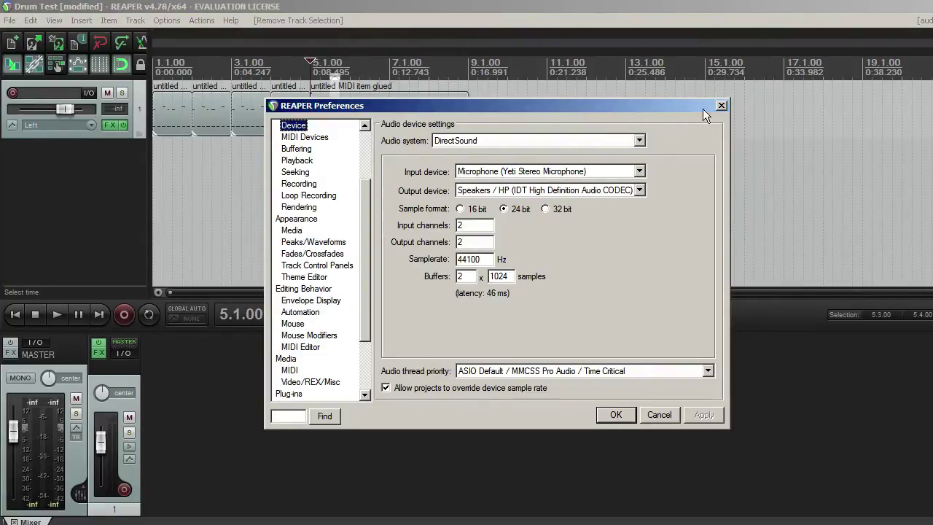
left_click(721, 105)
left_click(198, 21)
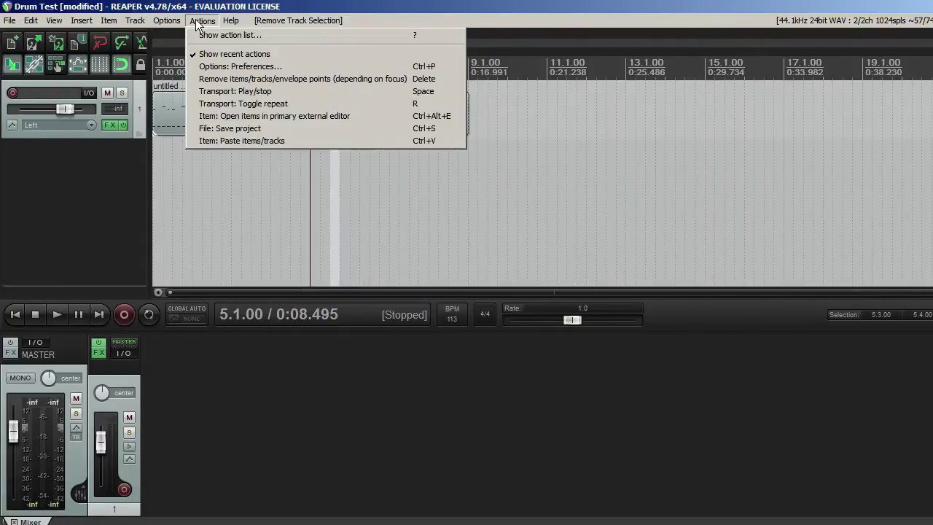
mouse_move(166, 20)
left_click(211, 387)
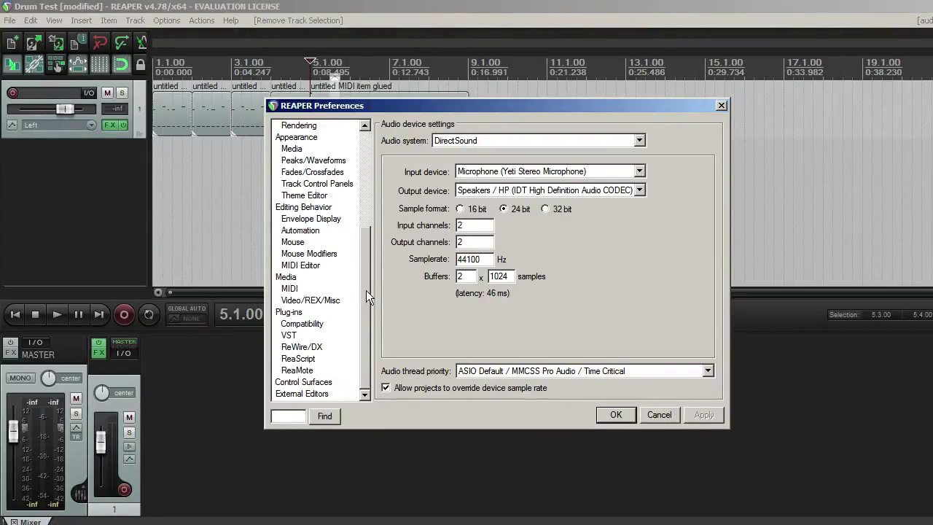
left_click(288, 311)
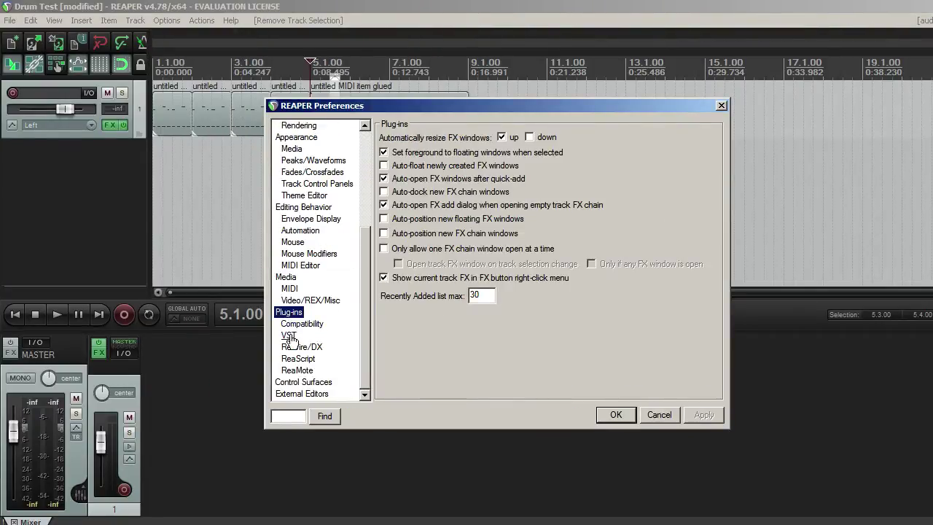
left_click(289, 335)
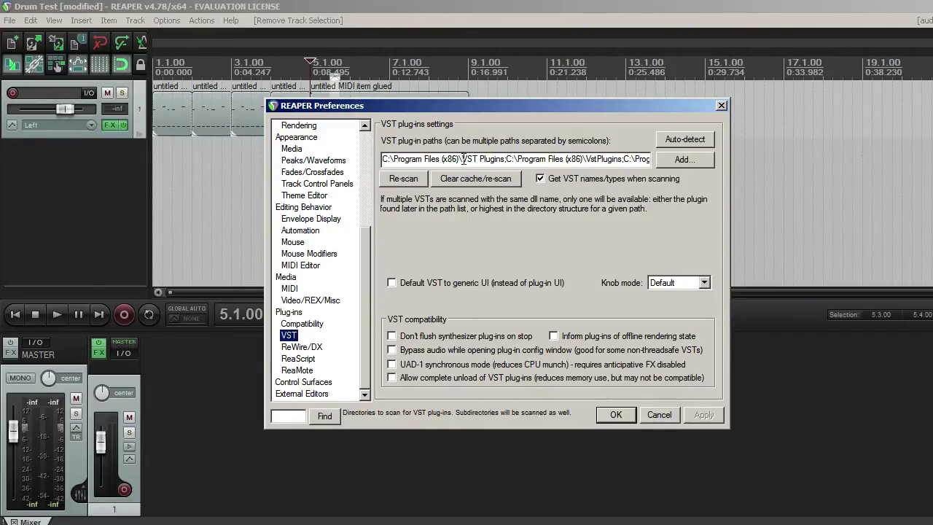
Confirm the VST Plugins folder is in the search paths, re-scan, and apply with OK
left_click_drag(462, 162, 505, 161)
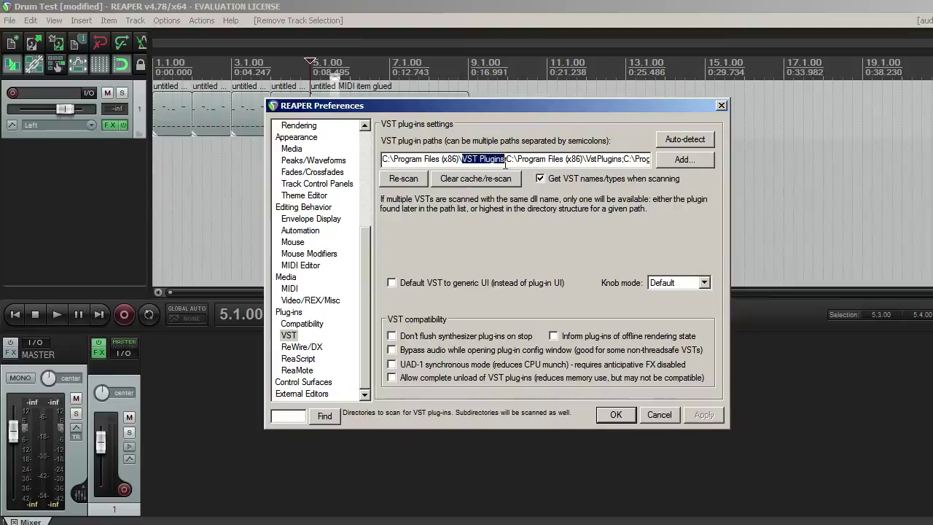
left_click(417, 160)
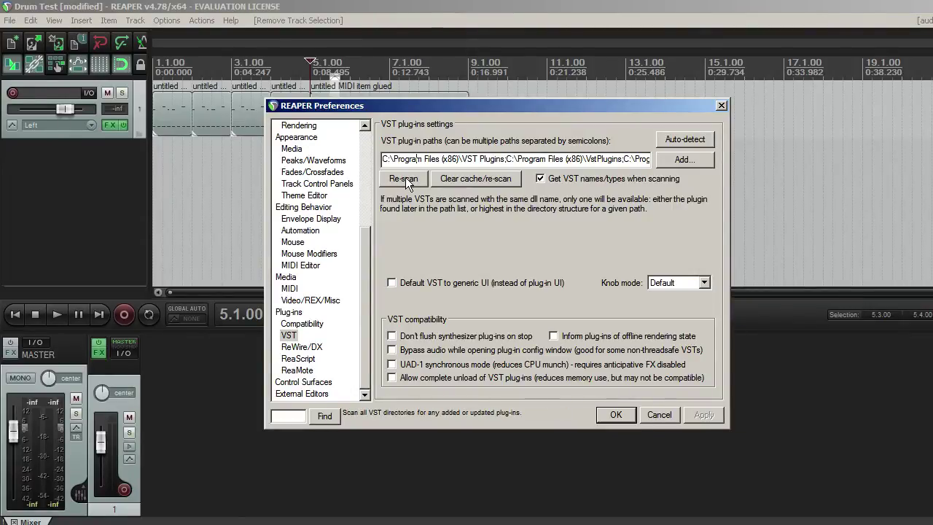
left_click(407, 182)
left_click(618, 414)
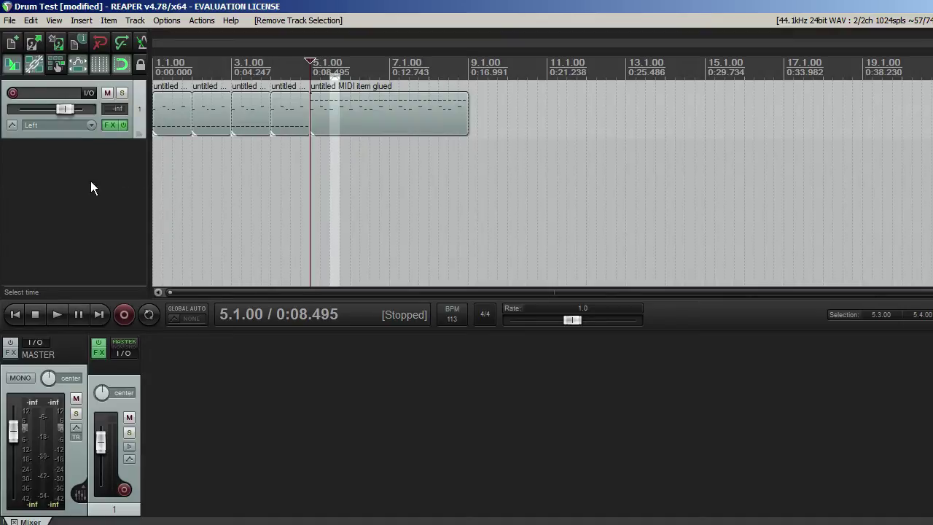
Play and stop the existing glued MIDI groove on Track 1
left_click(315, 110)
key("space")
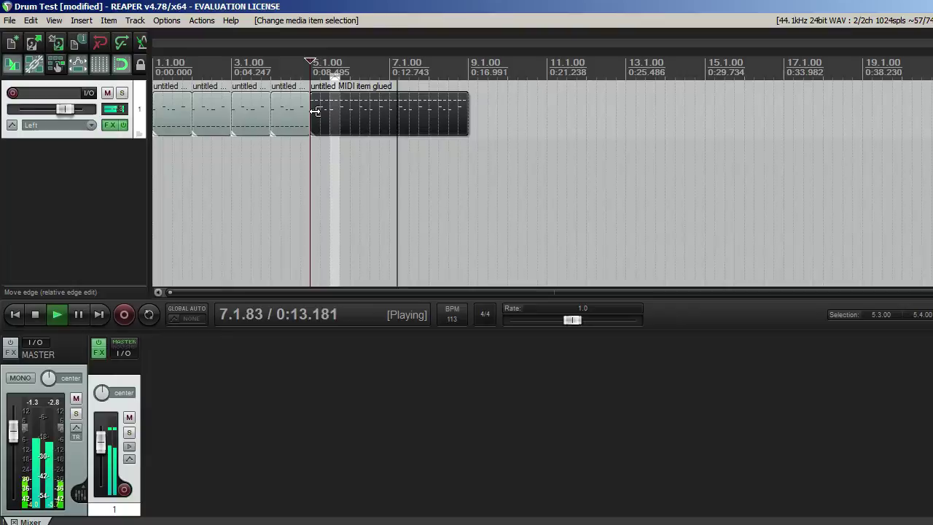
key("space")
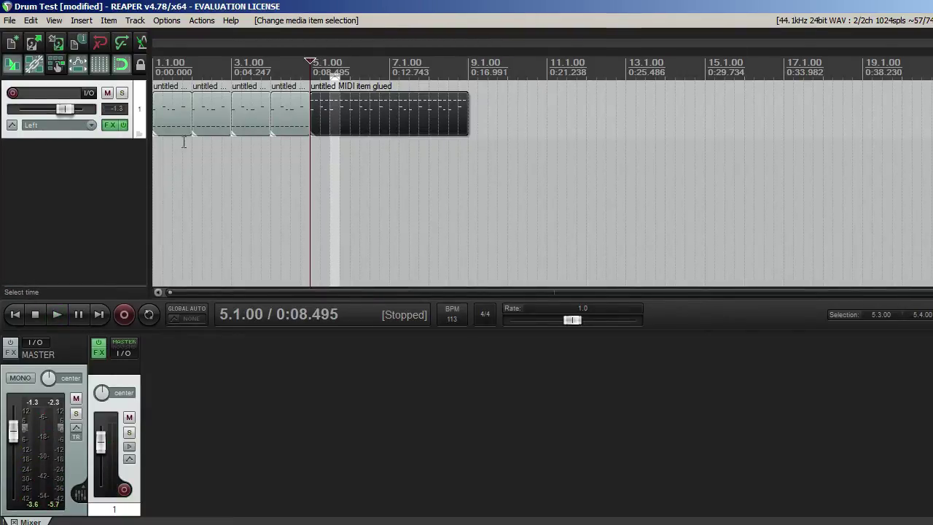
Add Track 2 and insert a new MIDI item at the project start
double_click(73, 188)
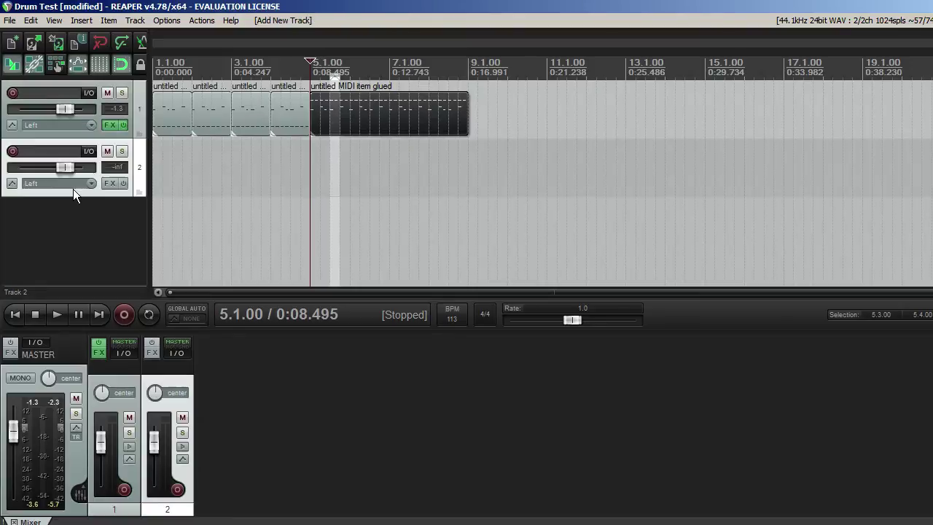
left_click(81, 21)
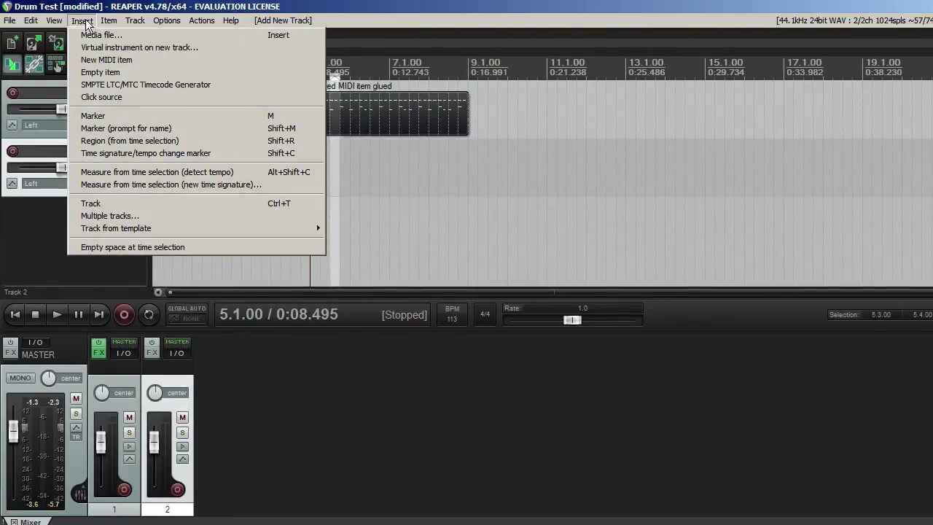
left_click(99, 66)
left_click_drag(335, 176, 153, 177)
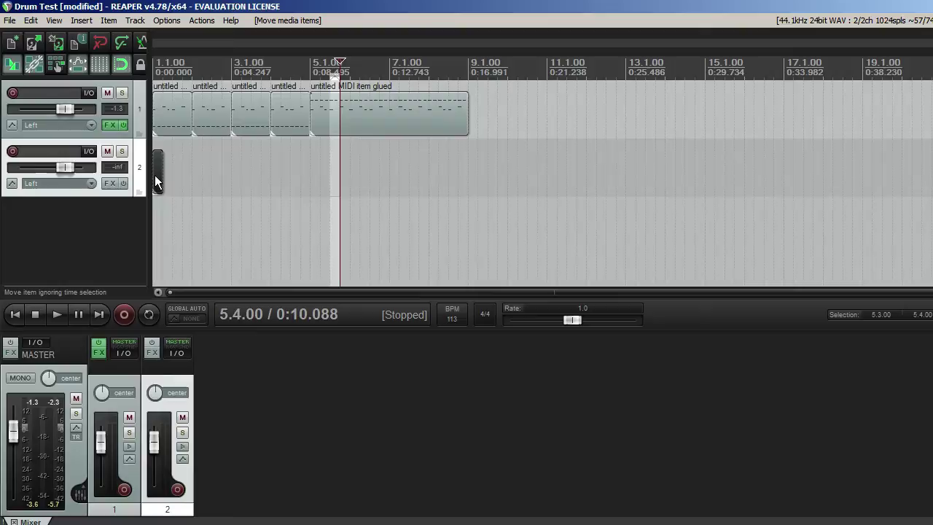
left_click(155, 175)
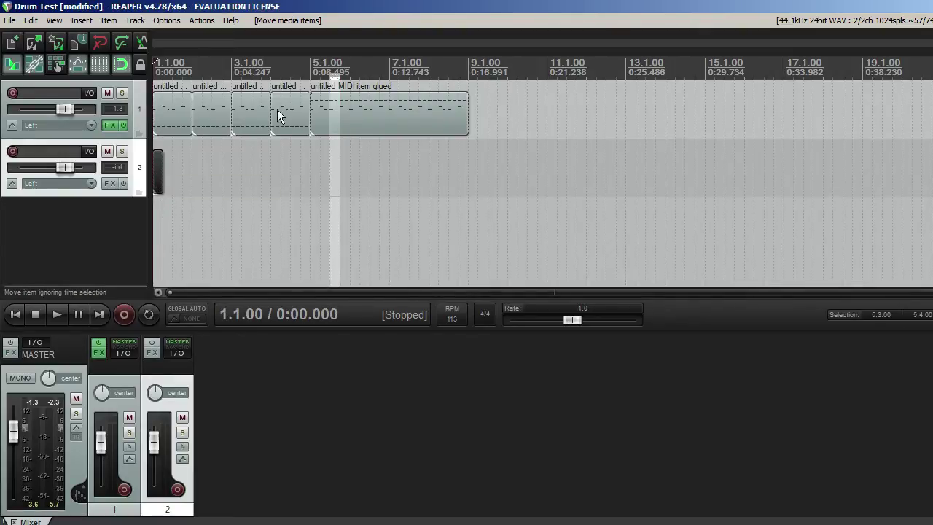
Loop the MIDI item four times up to bar 2 and glue the copies together
scroll(162, 182, "up", 5)
scroll(162, 182, "up", 2)
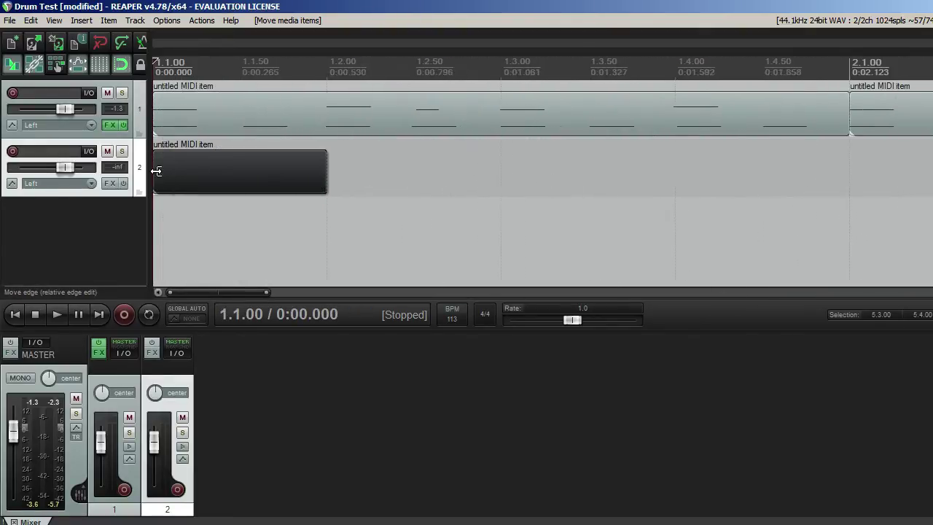
scroll(161, 180, "down", 3)
left_click_drag(195, 182, 331, 191)
right_click(307, 168)
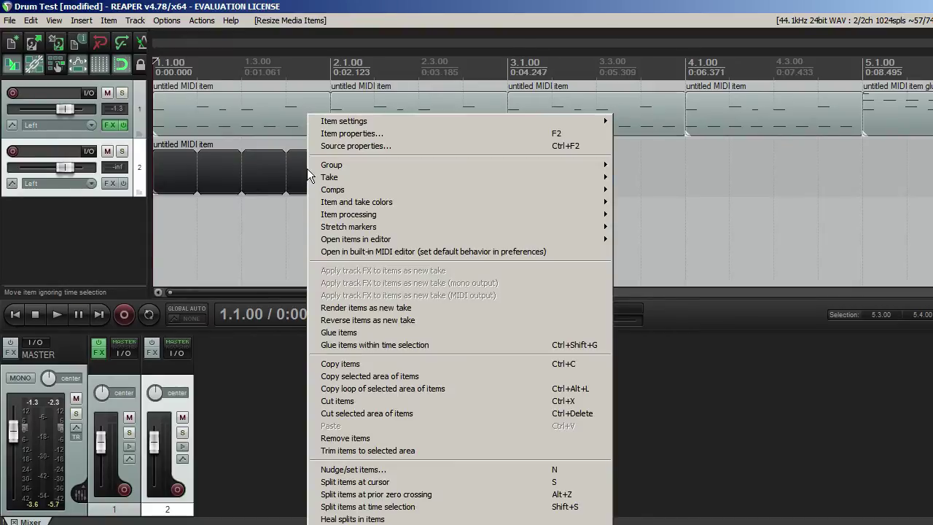
left_click(387, 332)
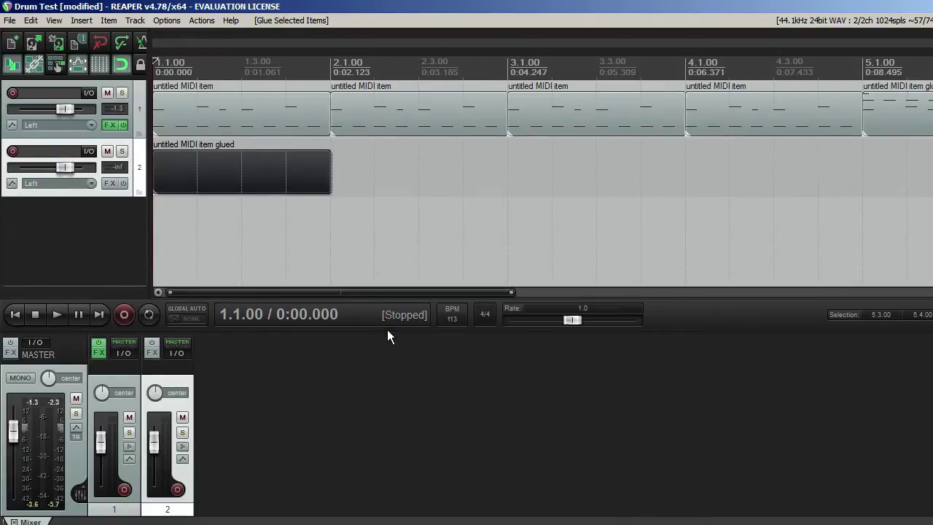
Open the glued item in the MIDI editor, audition a note pitch, and close it
double_click(227, 166)
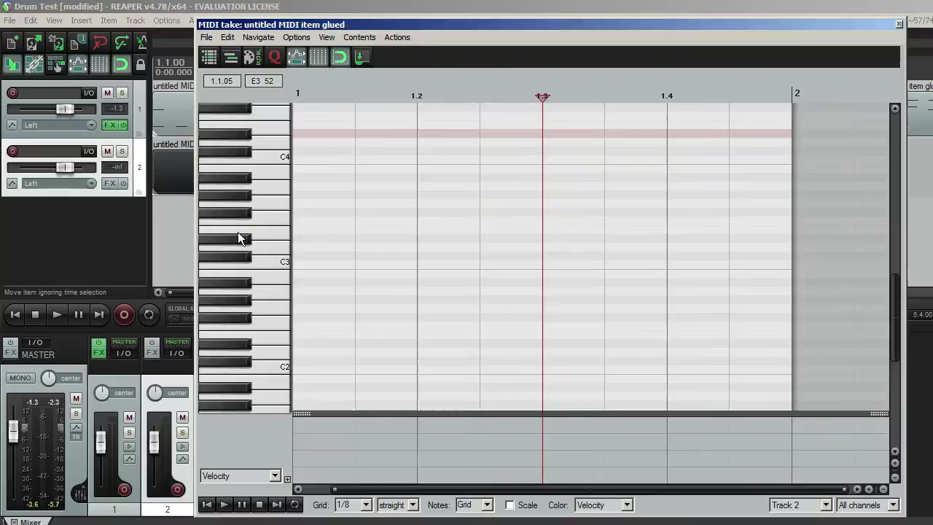
left_click(271, 309)
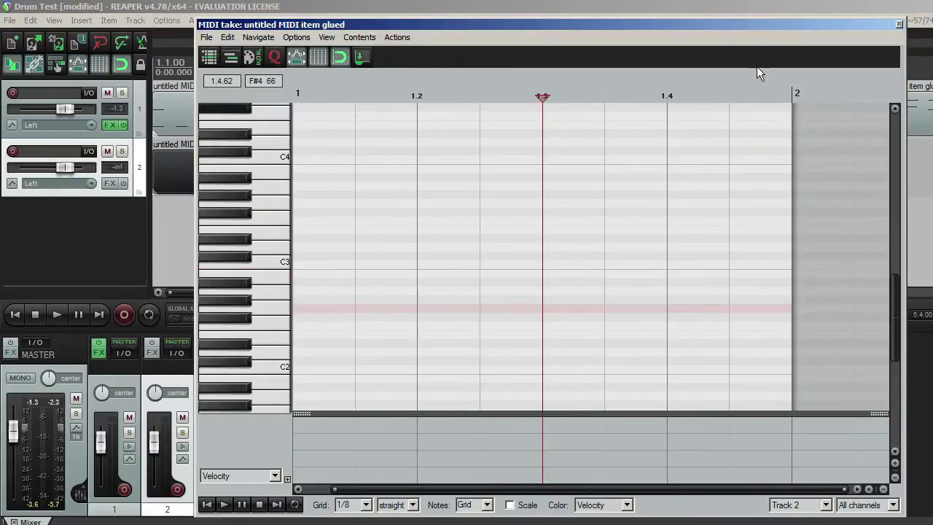
left_click(899, 25)
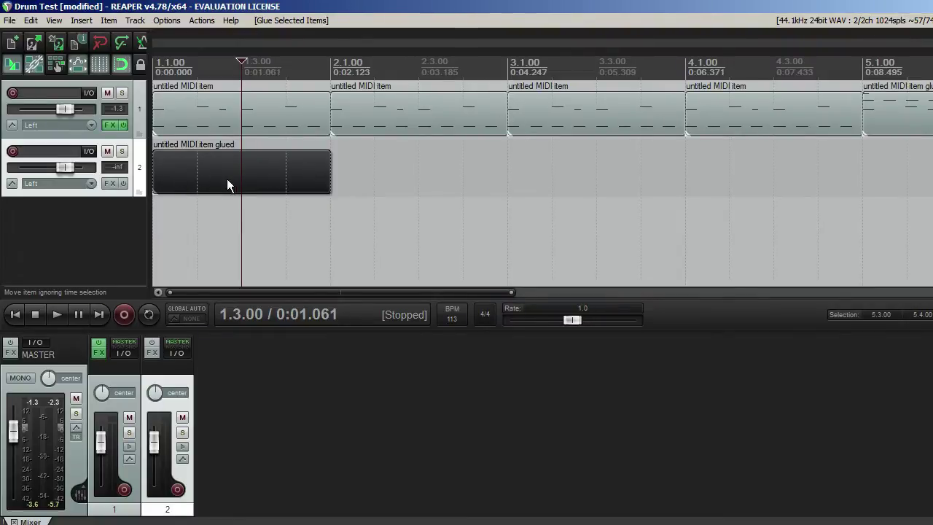
Add the MT-PowerDrumKit VSTi to Track 2's FX chain
left_click(110, 183)
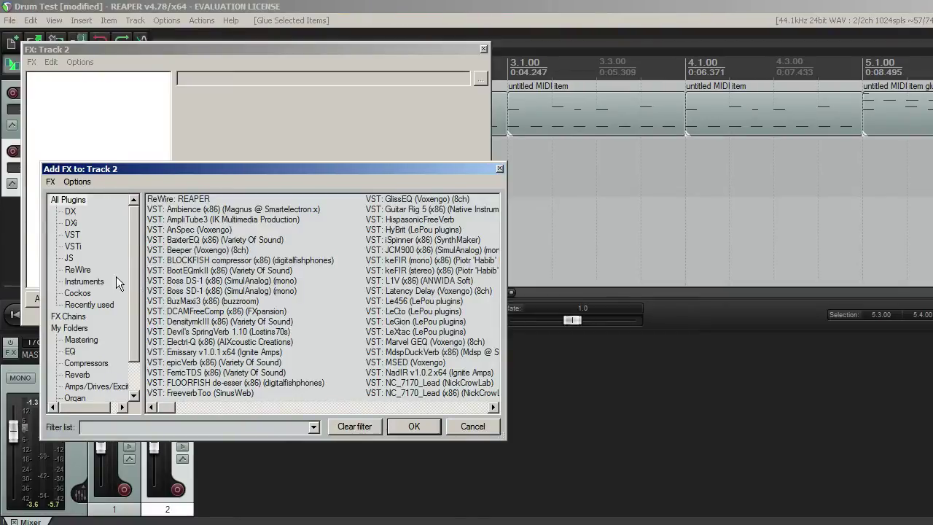
left_click(75, 247)
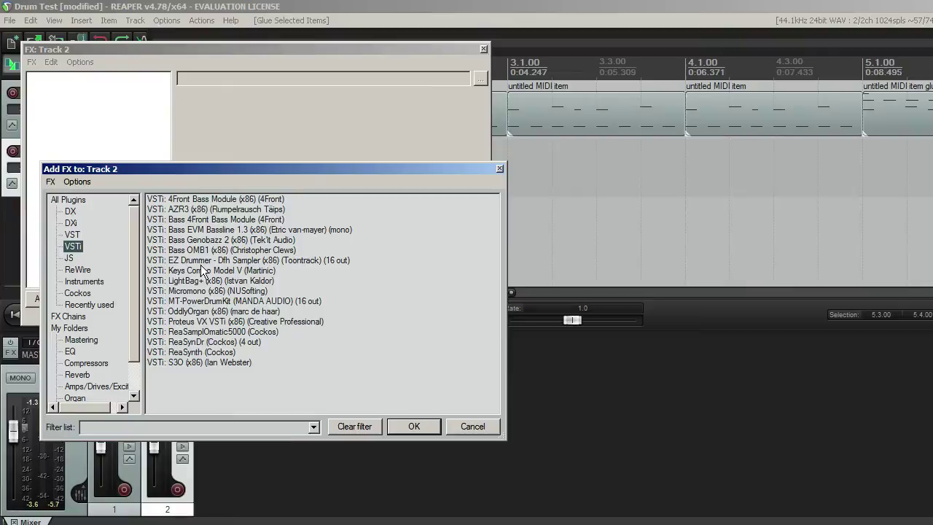
left_click(198, 301)
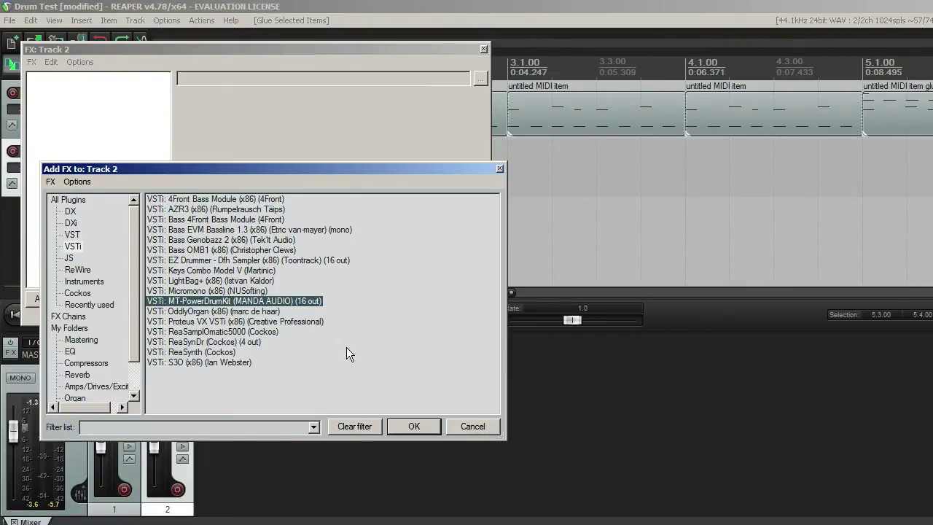
left_click(412, 426)
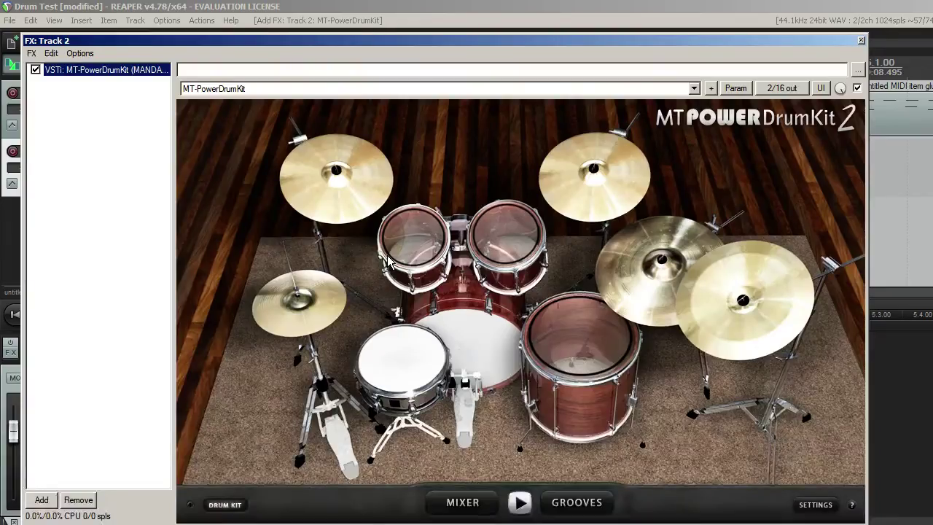
Trigger the right crash cymbal, view the drum mixer, and return to the drum kit view
left_click(404, 359)
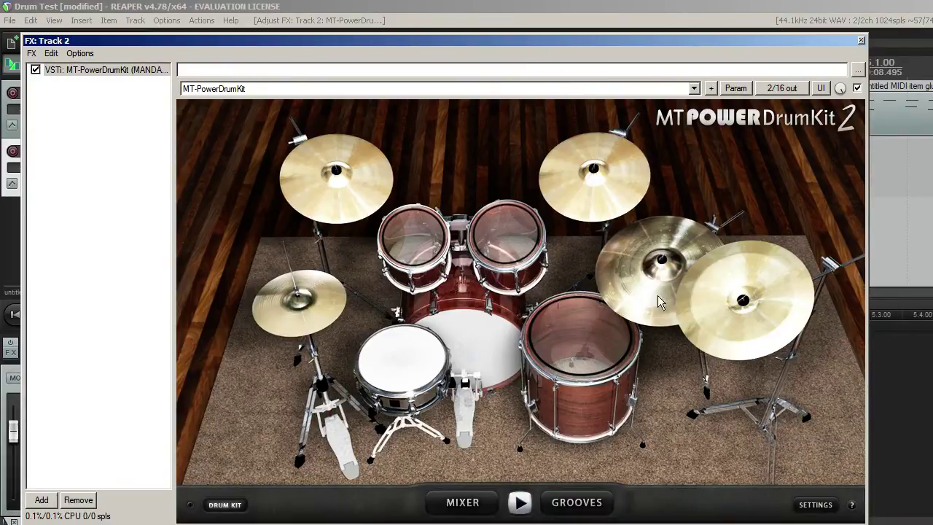
left_click(593, 210)
left_click(459, 502)
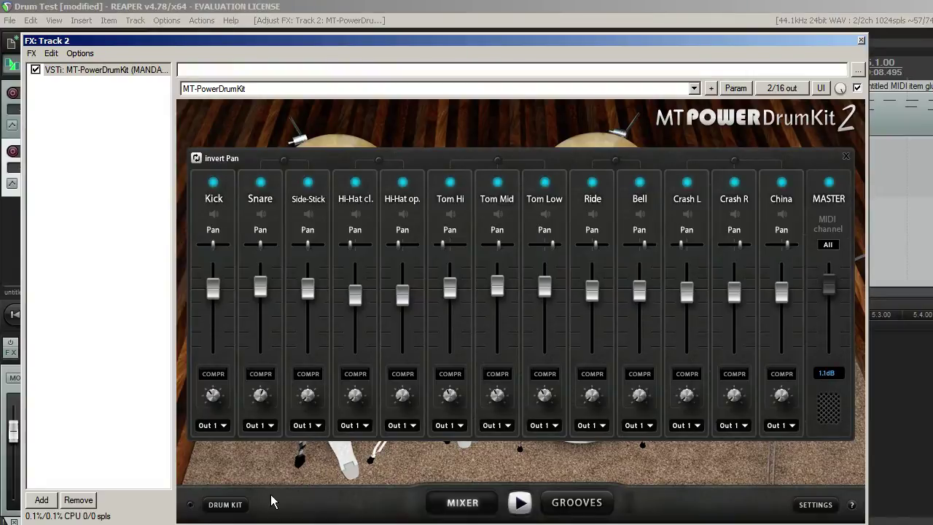
left_click(225, 504)
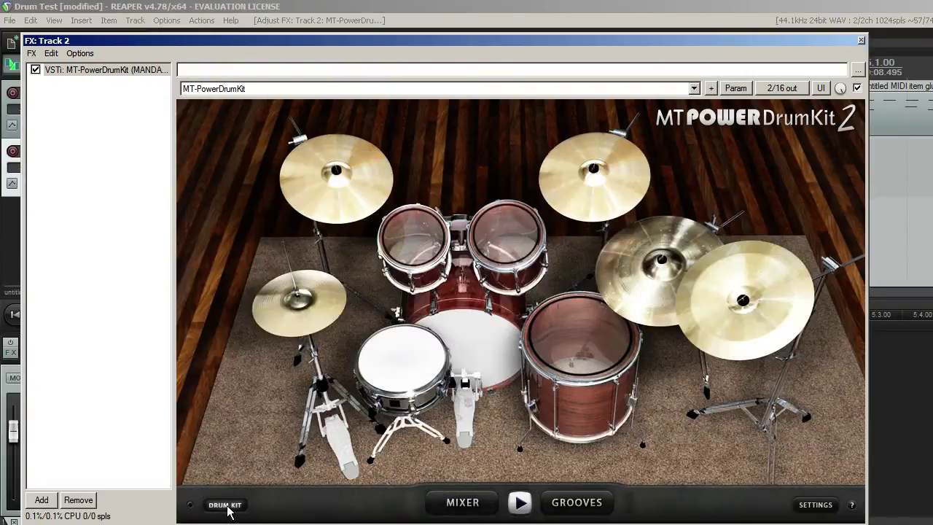
In the groove library, pick the 8th Closed Hi-Hat style and preview Groove 01 with its fills
left_click(570, 504)
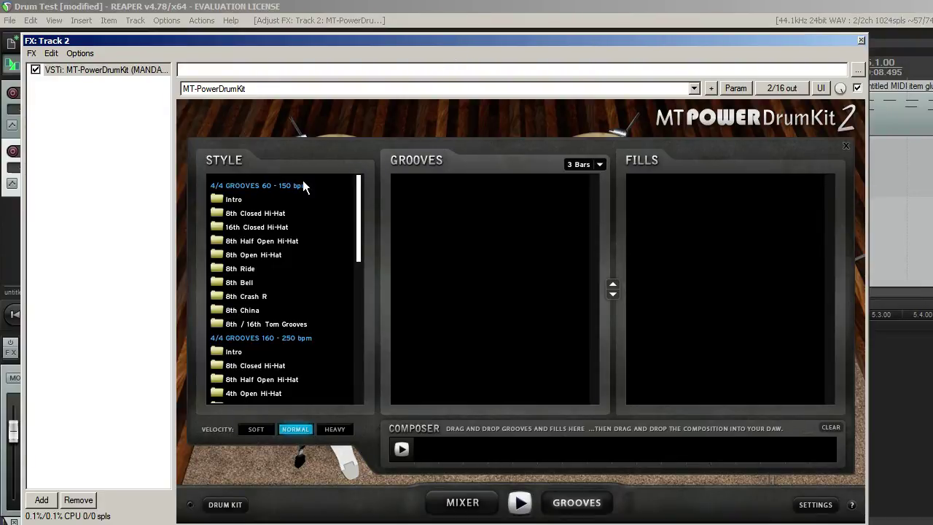
left_click(258, 241)
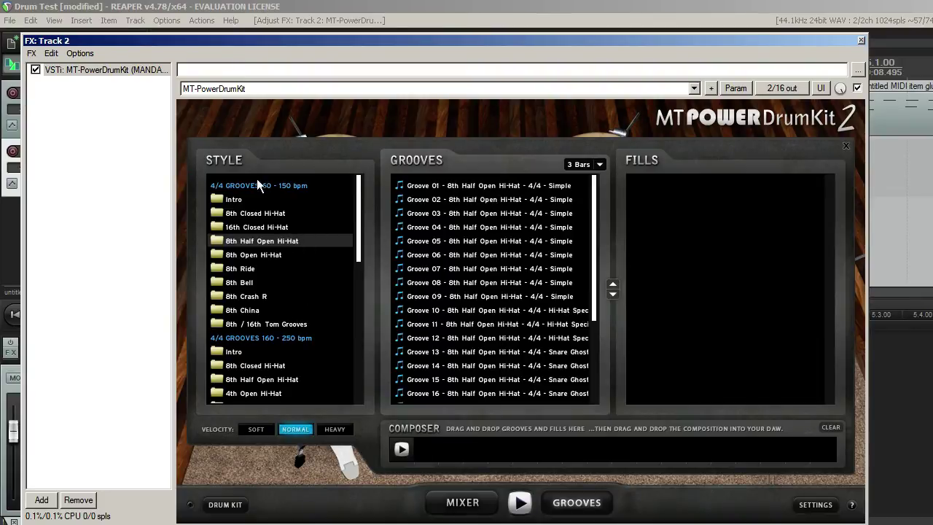
scroll(313, 247, "down", 5)
scroll(320, 251, "up", 5)
left_click(264, 213)
left_click(474, 185)
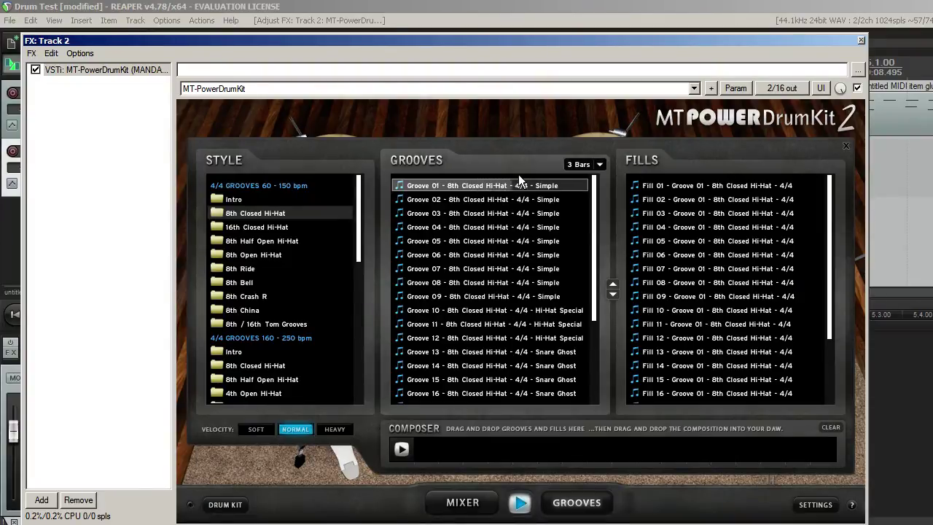
left_click(520, 503)
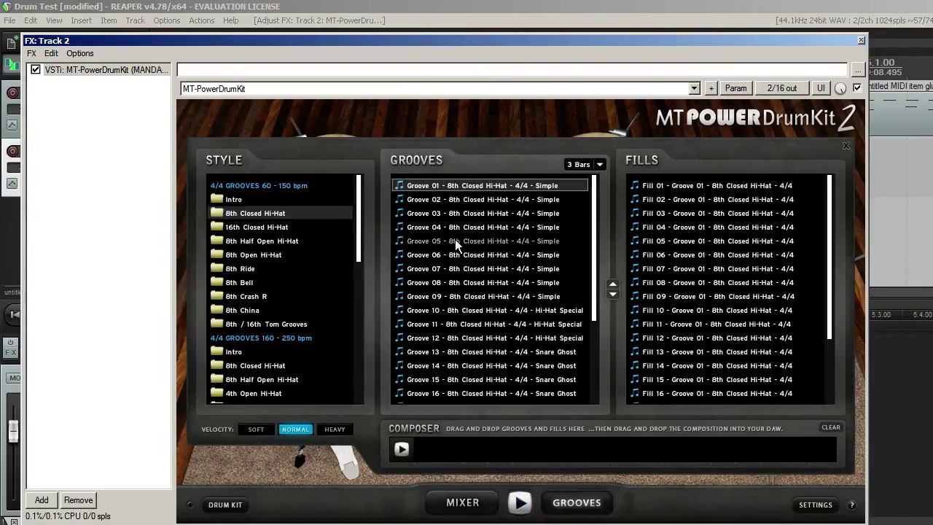
Put Groove 01 in the composer with its length kept at 3 Bars
left_click_drag(450, 186, 459, 441)
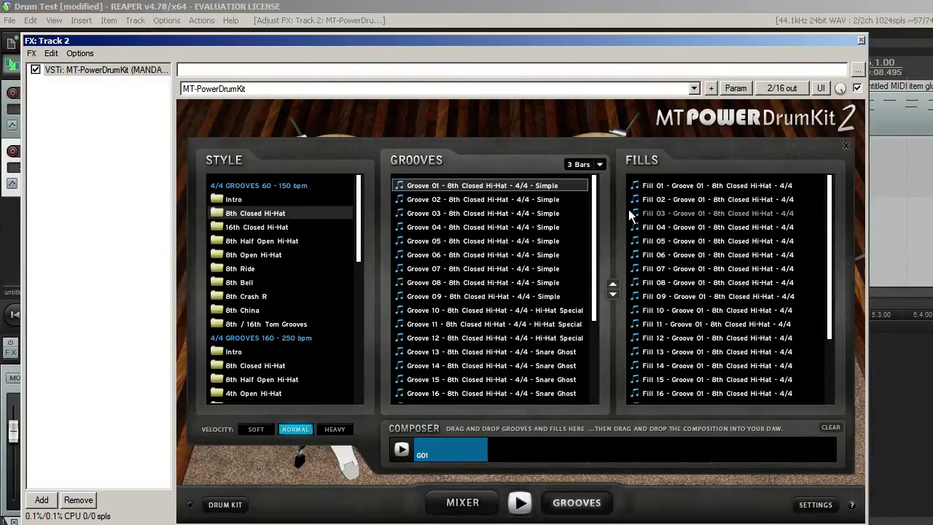
left_click(598, 166)
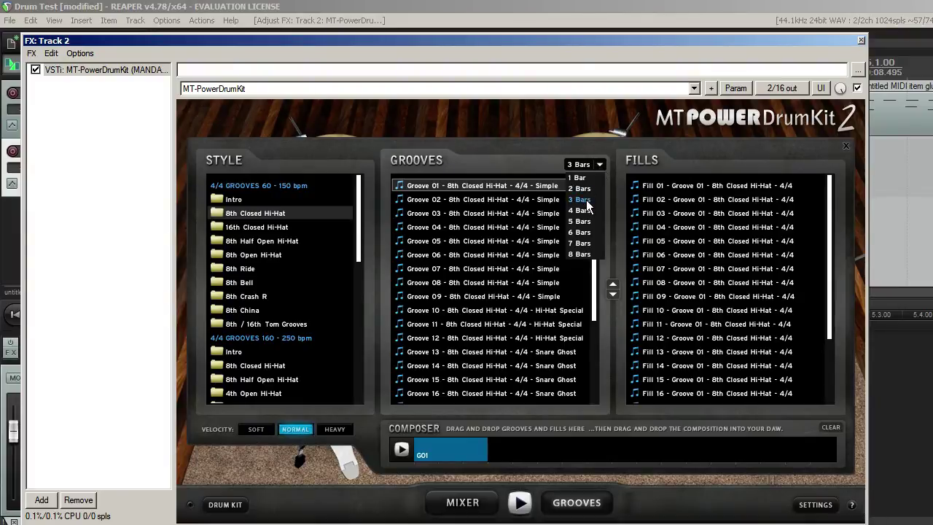
left_click(703, 144)
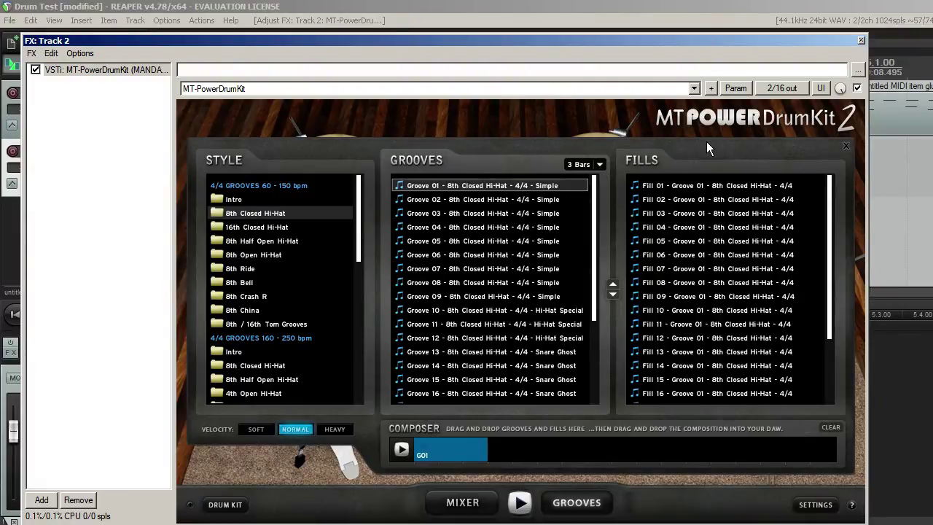
Place Fill 01 right after Groove 01 in the composer and play it back
left_click(698, 182)
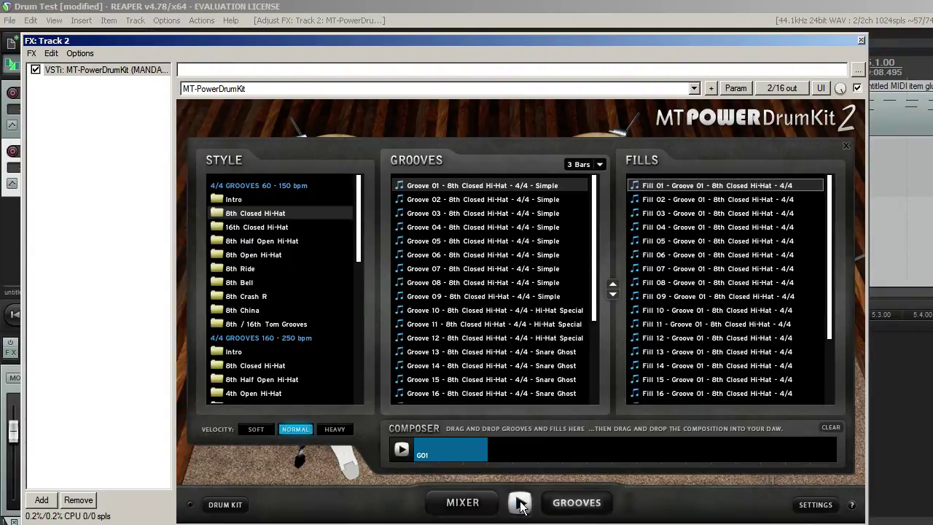
left_click_drag(683, 185, 581, 334)
left_click_drag(516, 452, 508, 449)
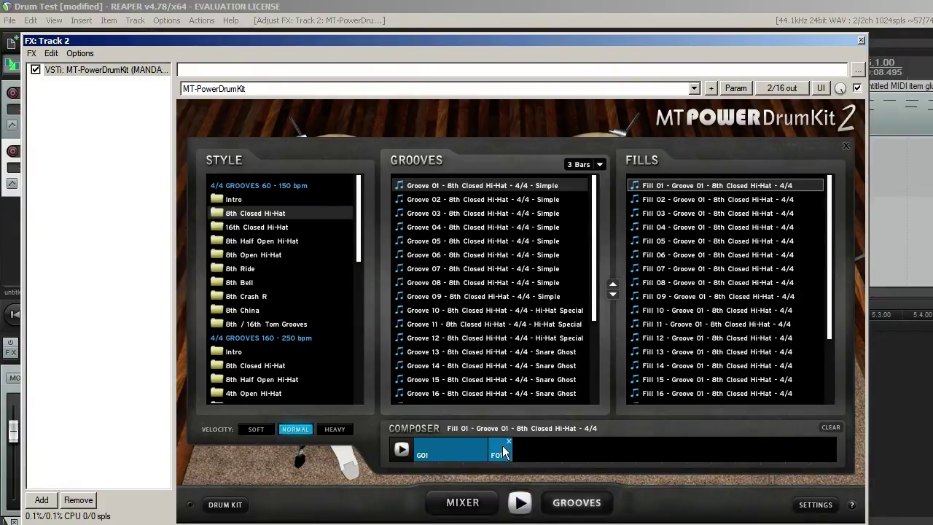
left_click(452, 454)
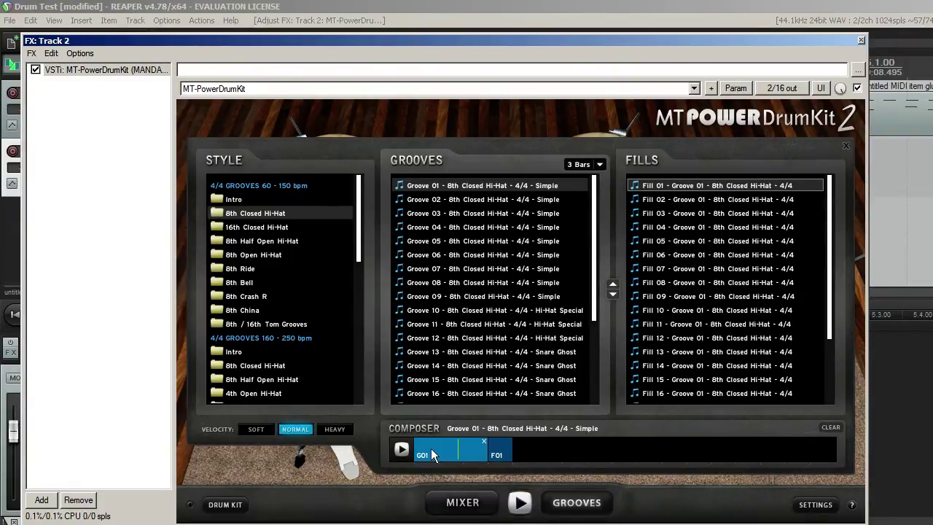
mouse_move(502, 455)
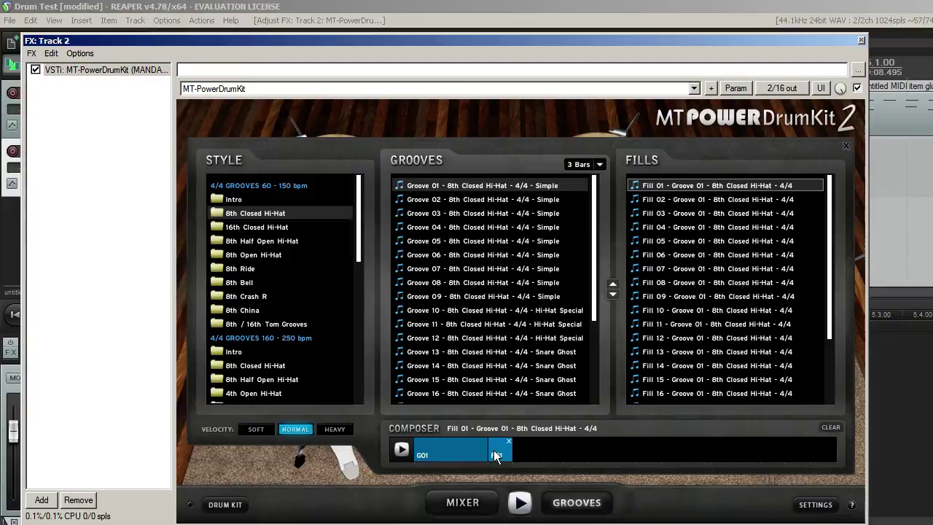
mouse_move(470, 457)
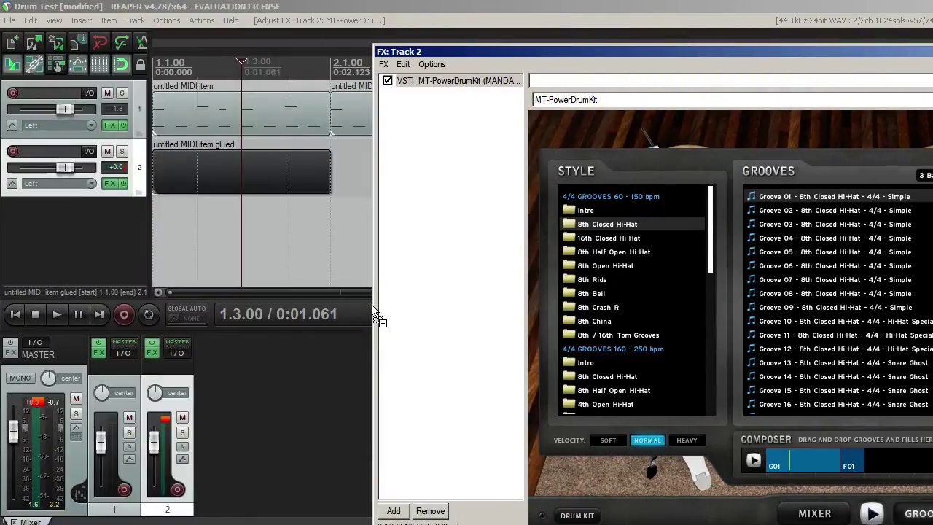
Drag the drum kit composition onto Track 2 and close the MT-PowerDrumKit window
left_click_drag(375, 314, 332, 192)
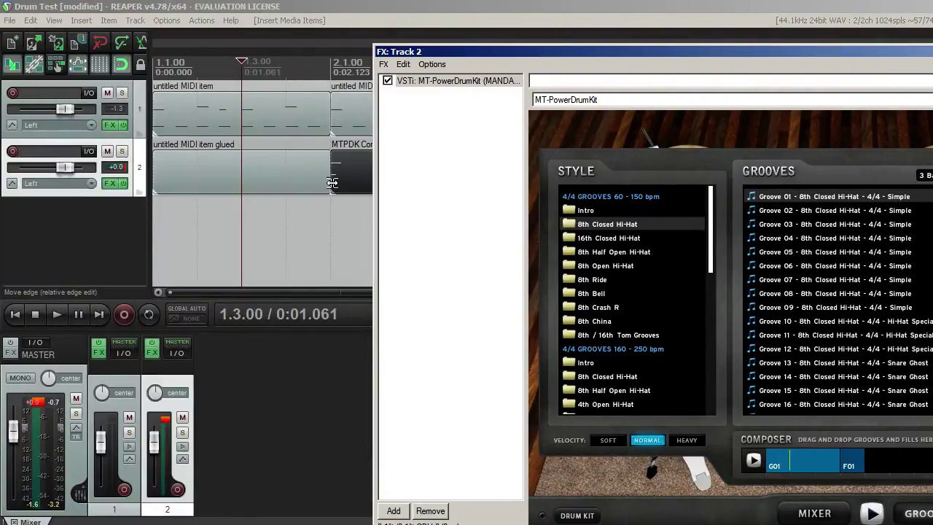
left_click(315, 219)
left_click(486, 55)
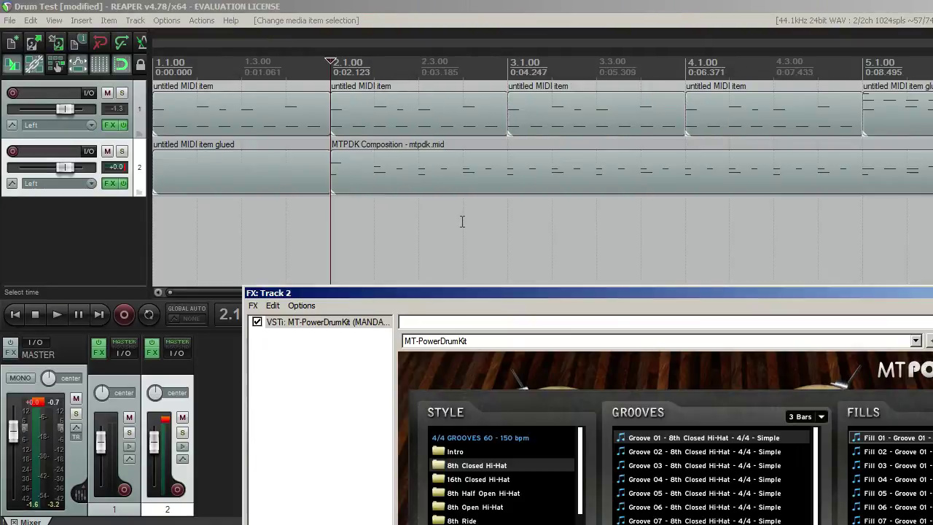
scroll(461, 219, "down", 5)
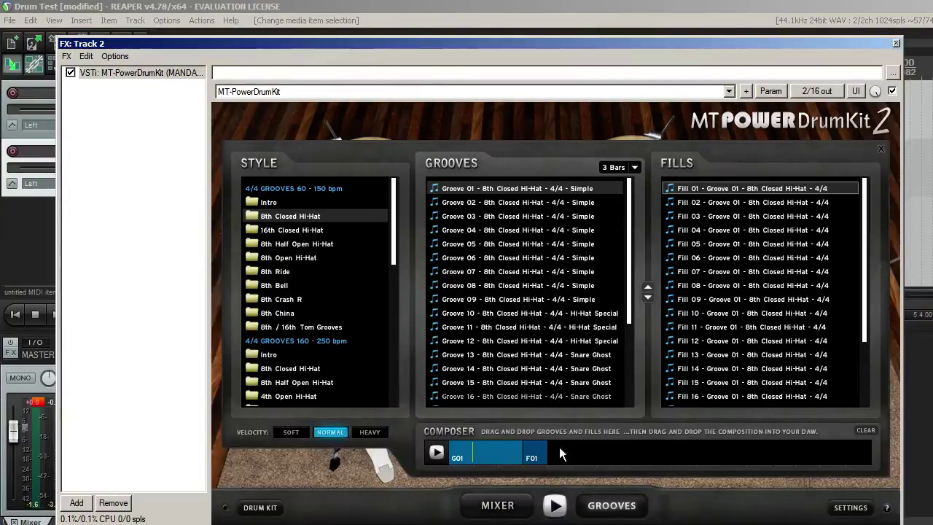
left_click_drag(750, 188, 907, 169)
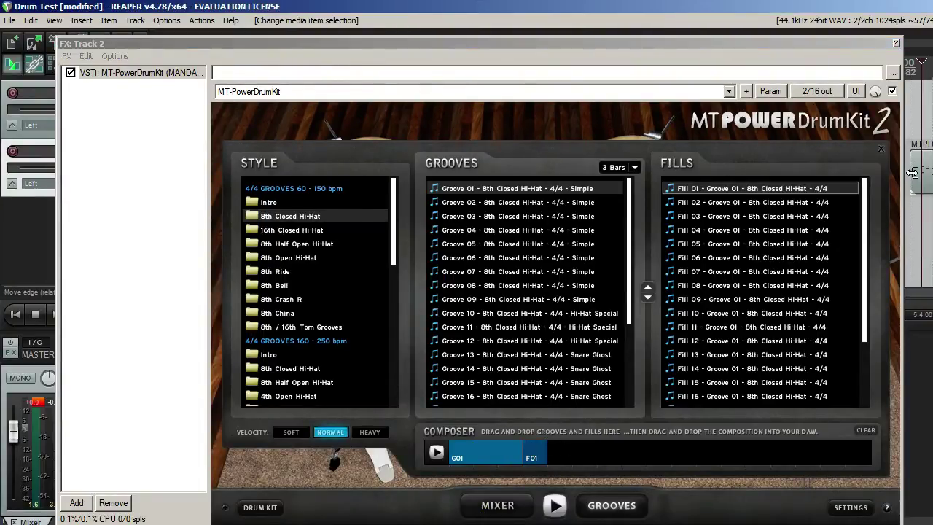
left_click(896, 43)
Delete the duplicate composition item and the small untitled item on Track 2
left_click_drag(919, 171, 402, 162)
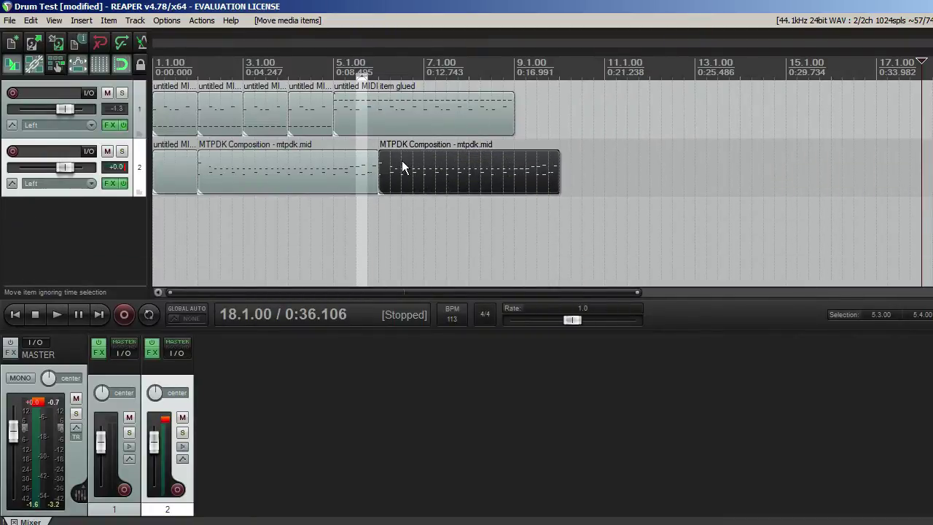
left_click(425, 168)
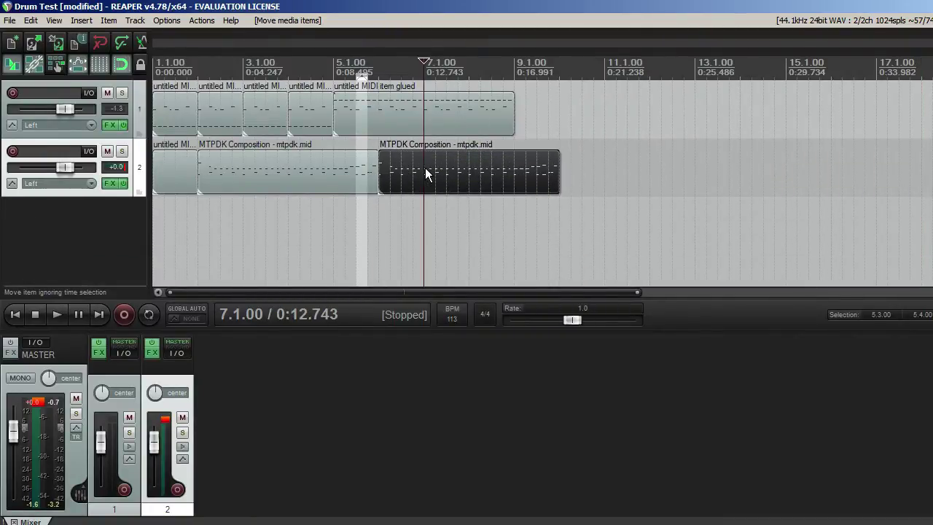
key("Delete")
left_click(184, 182)
key("Delete")
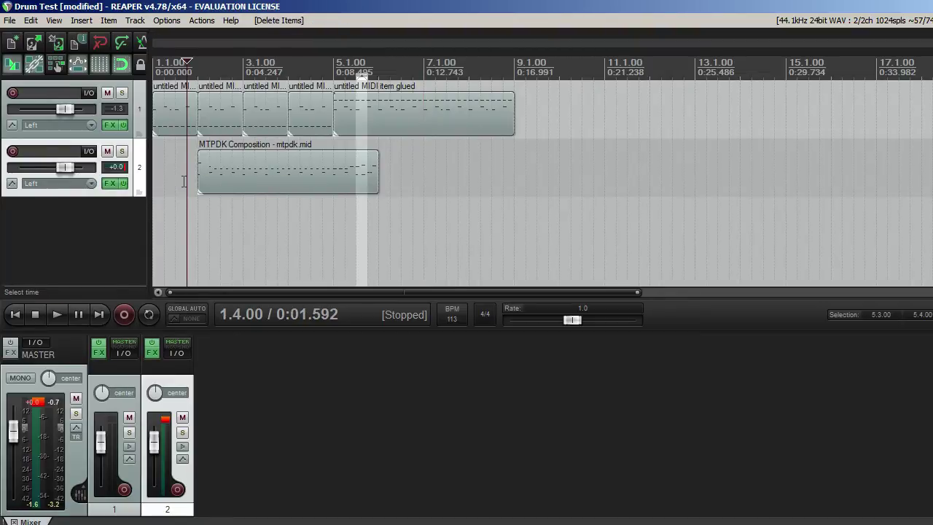
Move the MTPDK composition to 1.1.00, mute Track 1, and play the drum groove
left_click_drag(219, 182, 166, 181)
left_click(156, 166)
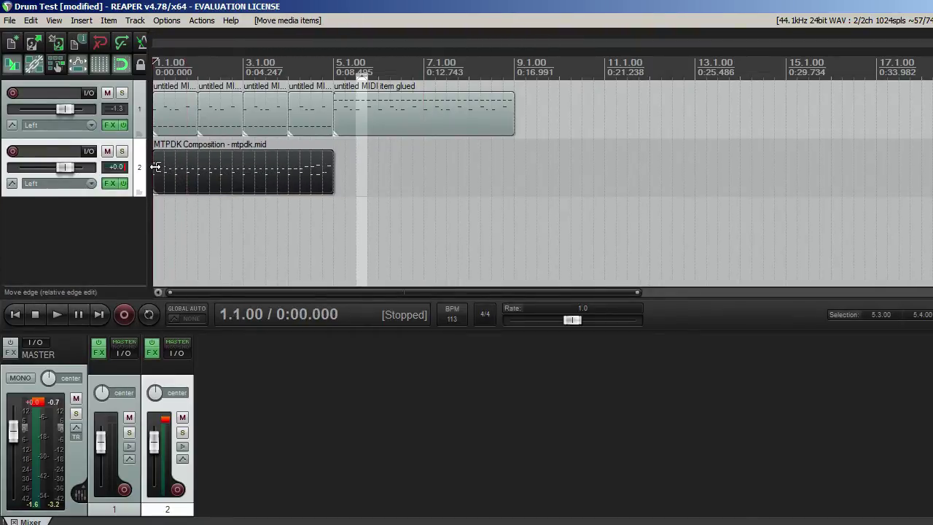
left_click(107, 92)
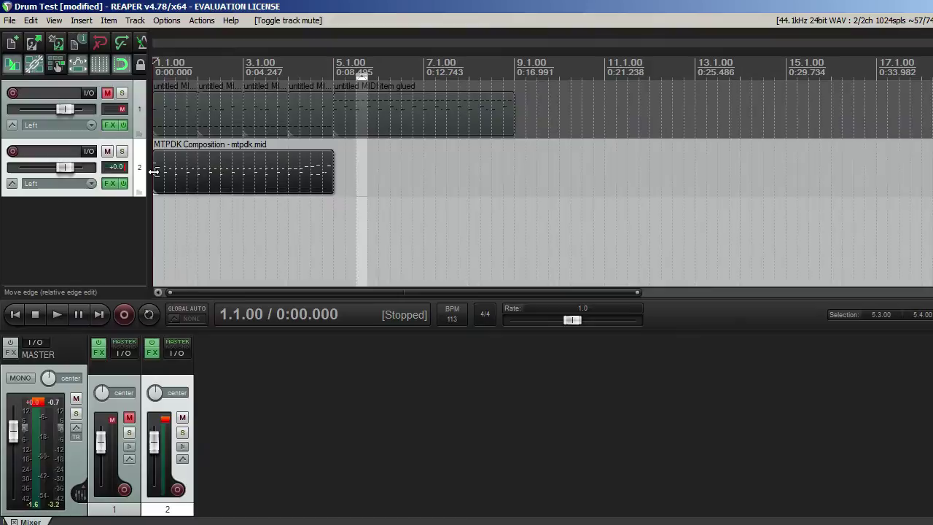
key("space")
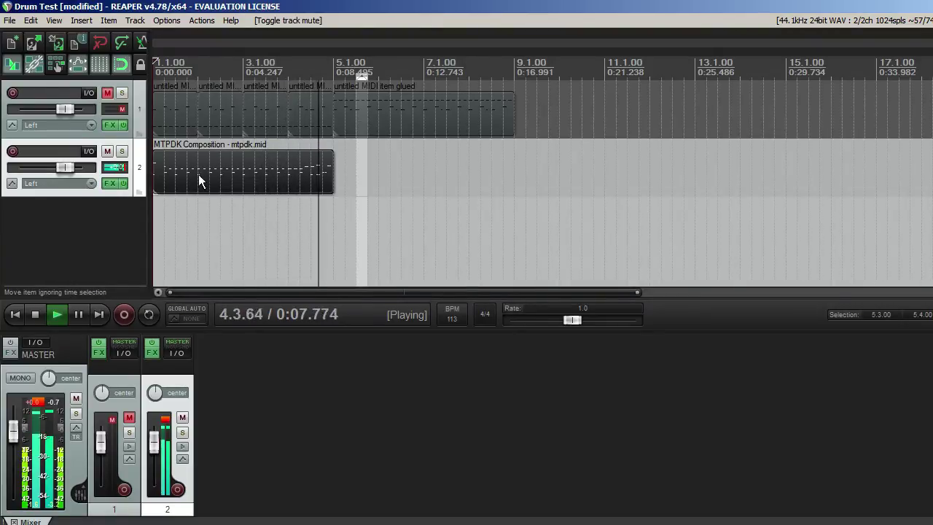
key("space")
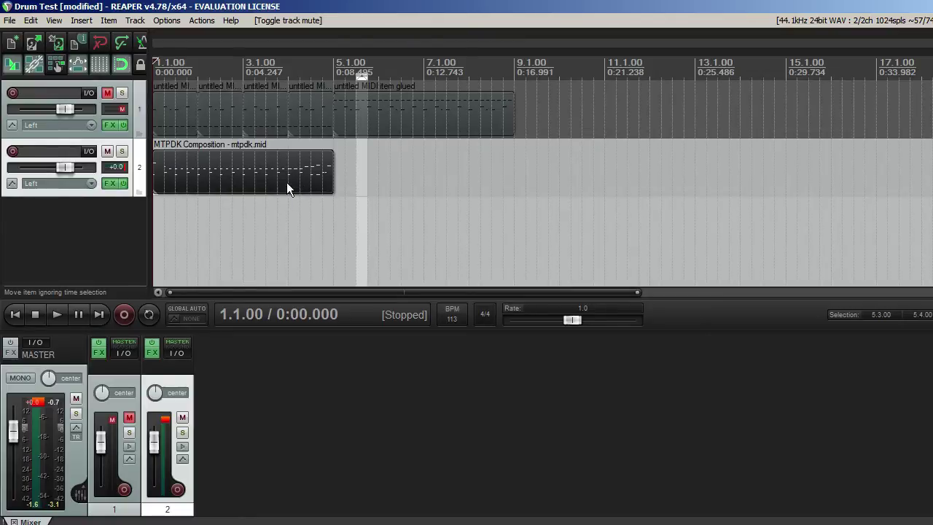
Reopen Track 2's MT-PowerDrumKit and remove G01 and F01 from the composer
left_click(110, 182)
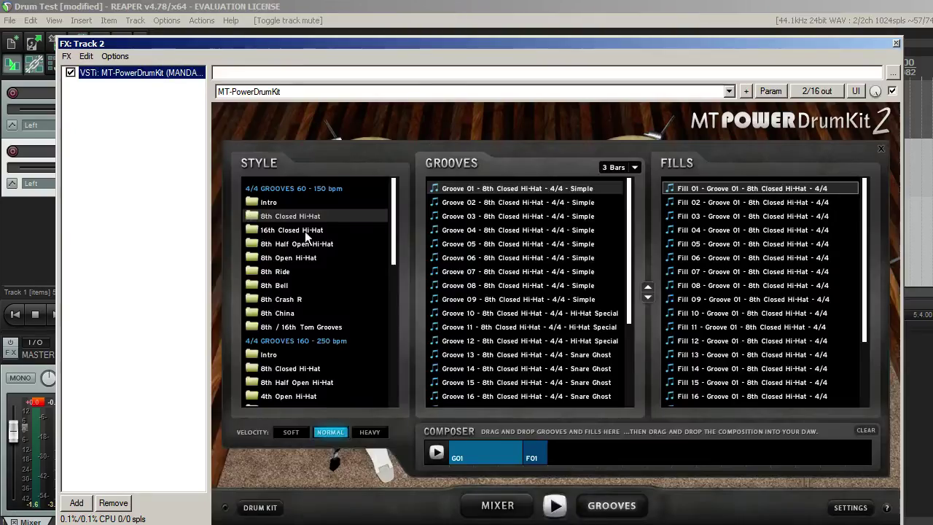
left_click(477, 459)
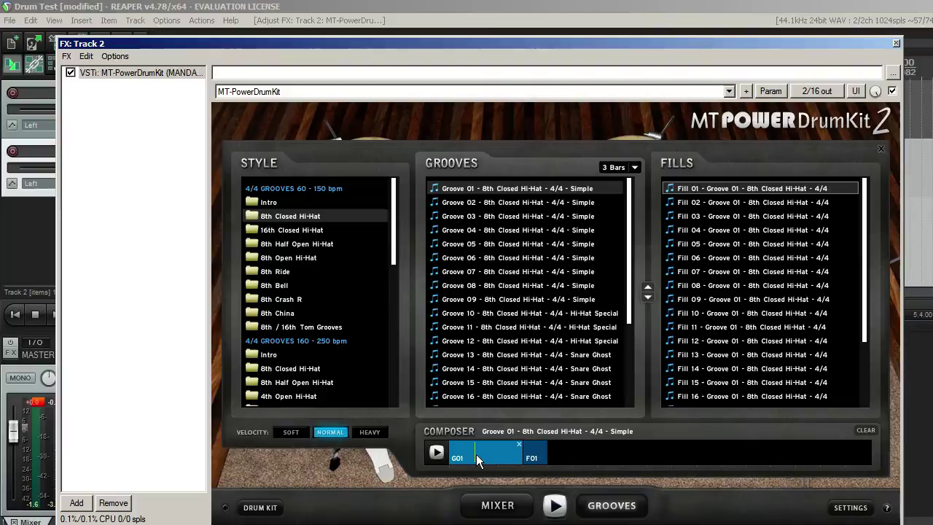
left_click(518, 444)
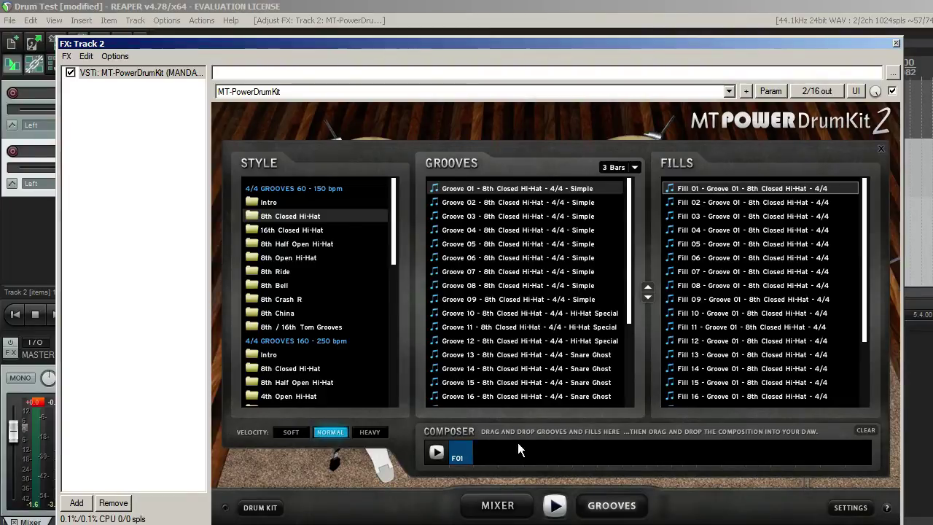
left_click(471, 445)
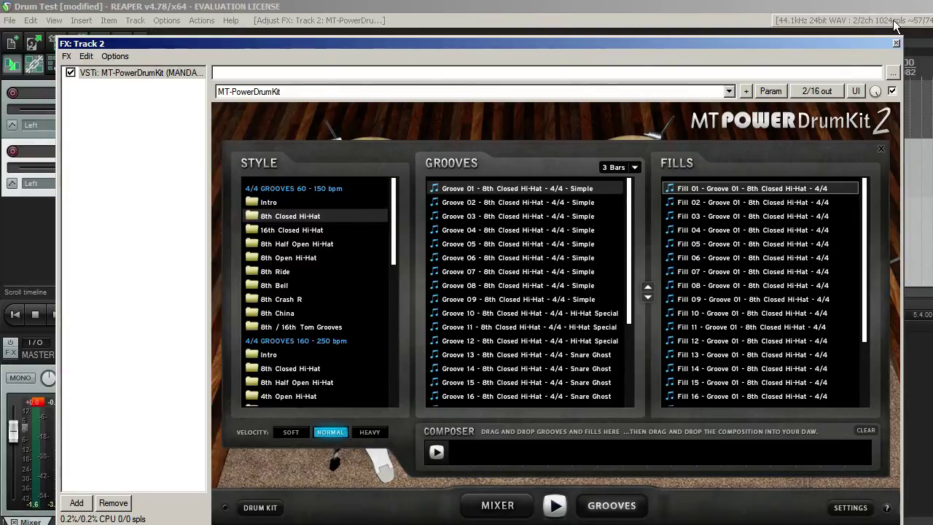
Close the drum kit plugin and open the MTPDK composition in the MIDI editor
left_click(895, 44)
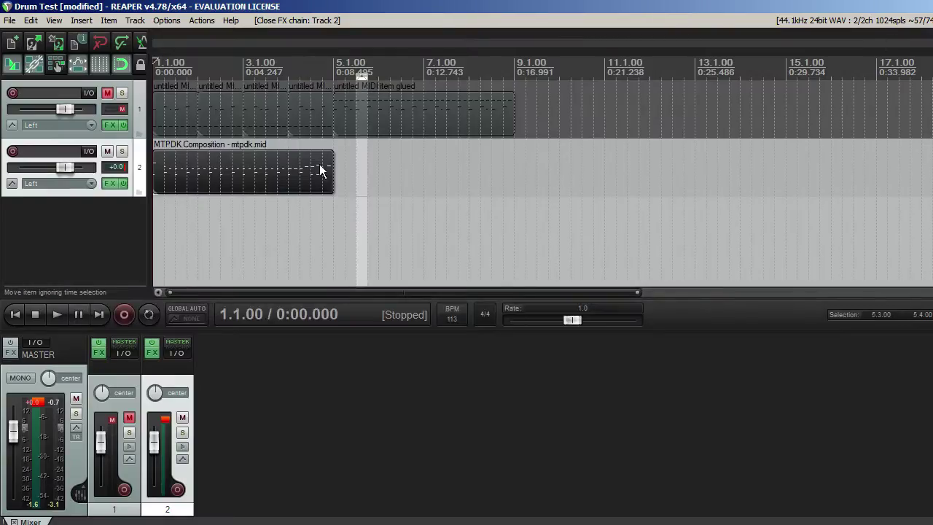
left_click(312, 195)
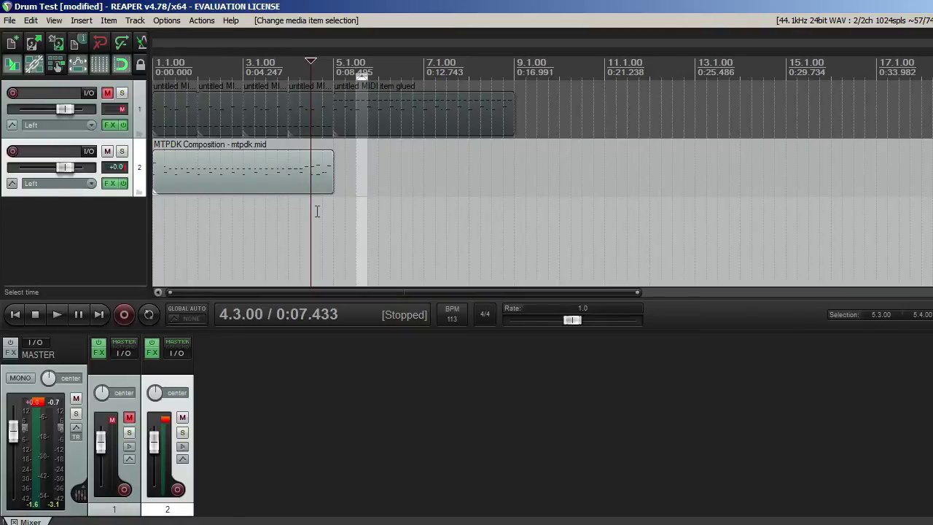
scroll(316, 212, "up", 3)
double_click(276, 163)
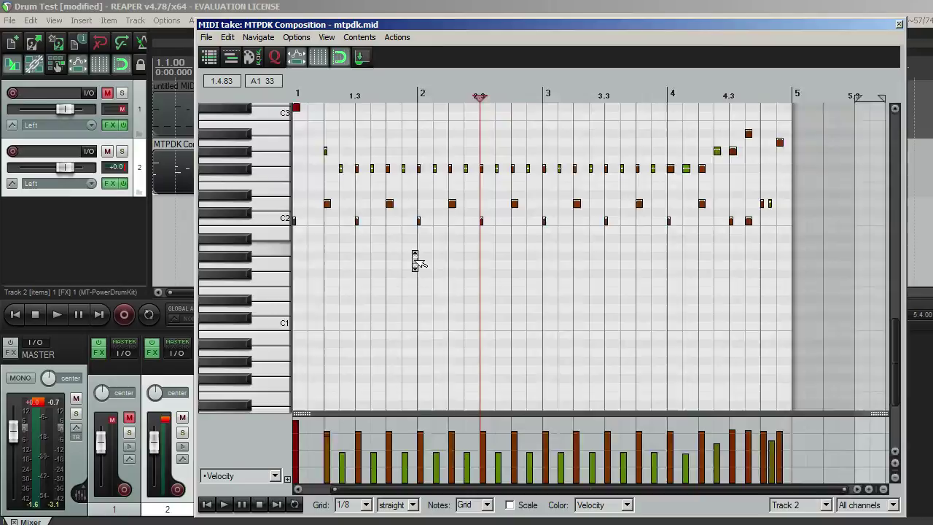
scroll(416, 260, "up", 2)
scroll(416, 260, "down", 2)
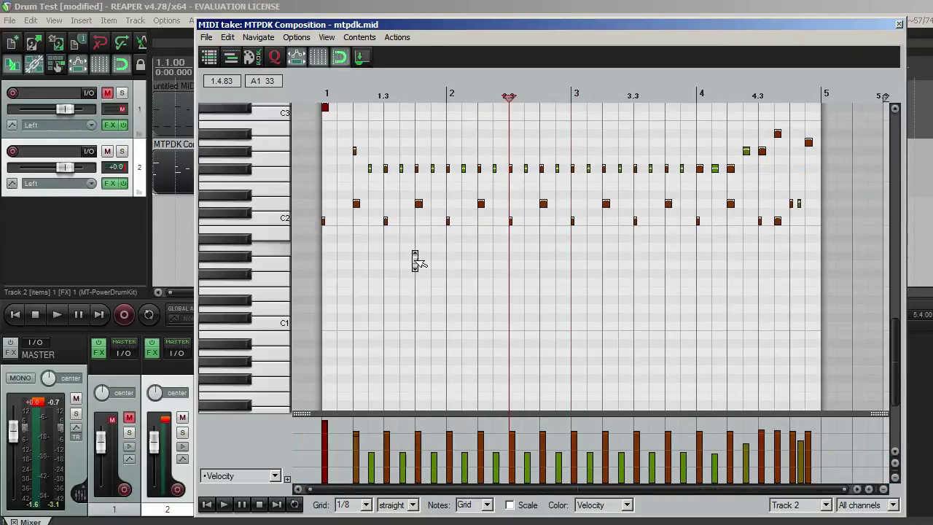
scroll(416, 260, "up", 2)
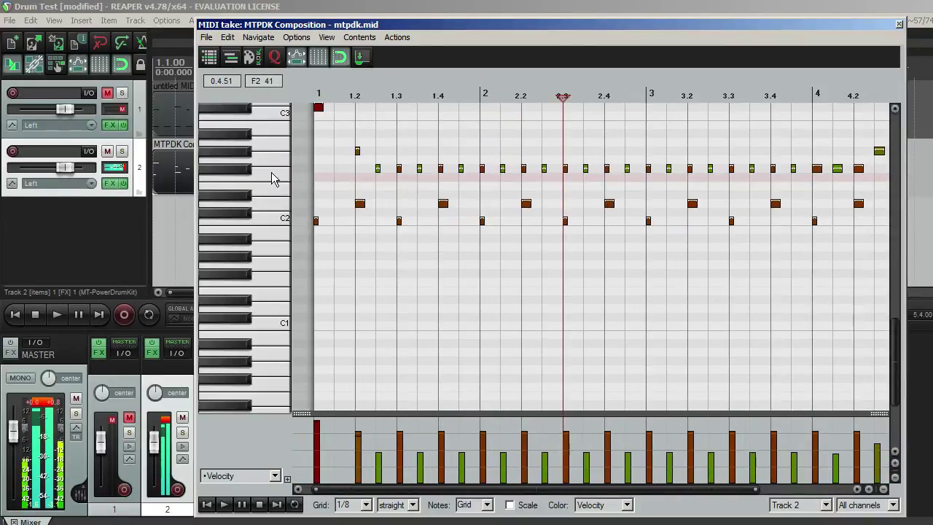
Audition the kit's drum sounds on the piano keys, from B1 up to C#3
left_click_drag(271, 178, 275, 112)
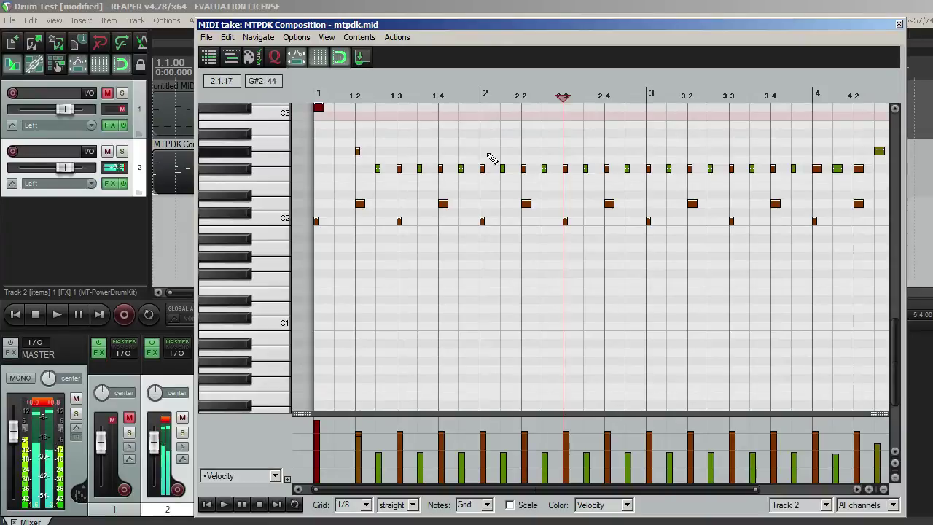
left_click(269, 217)
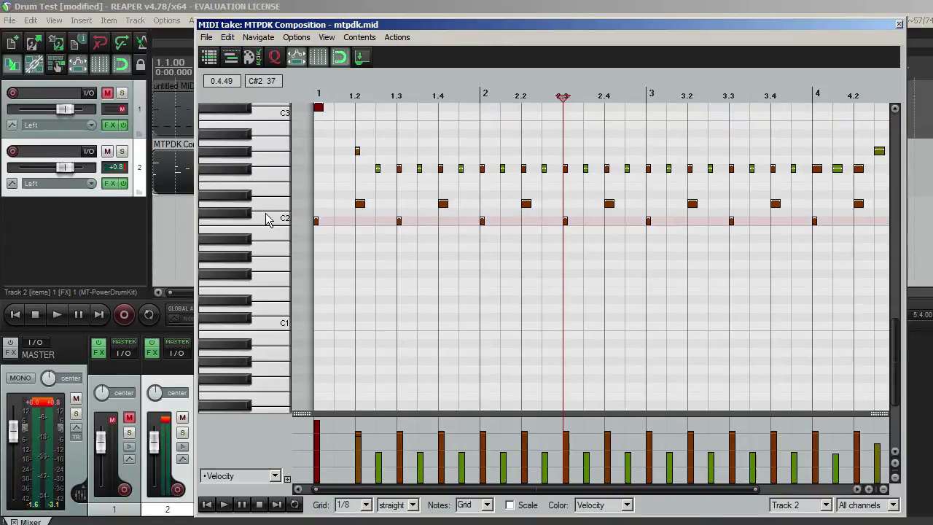
left_click(270, 193)
left_click(271, 118)
left_click(271, 195)
left_click(271, 286)
left_click(271, 266)
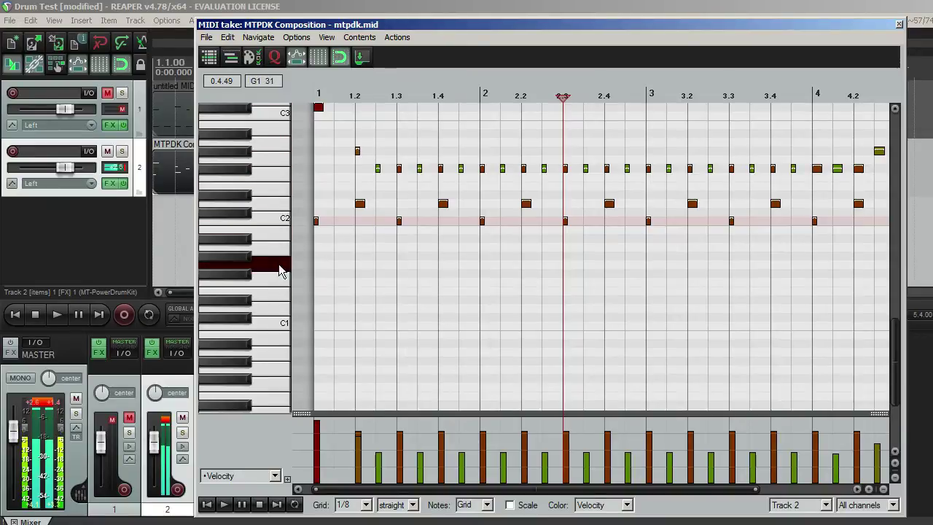
left_click(273, 204)
left_click(280, 143)
left_click(281, 223)
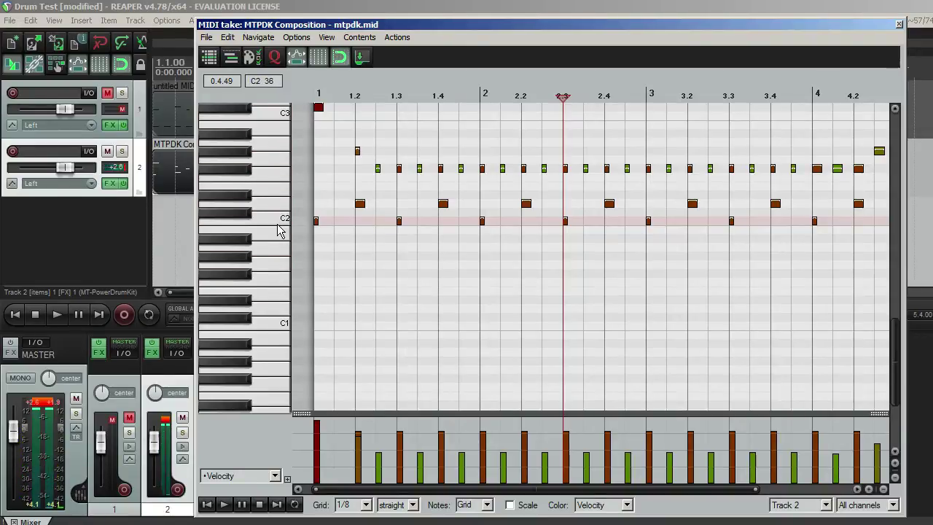
left_click(281, 115)
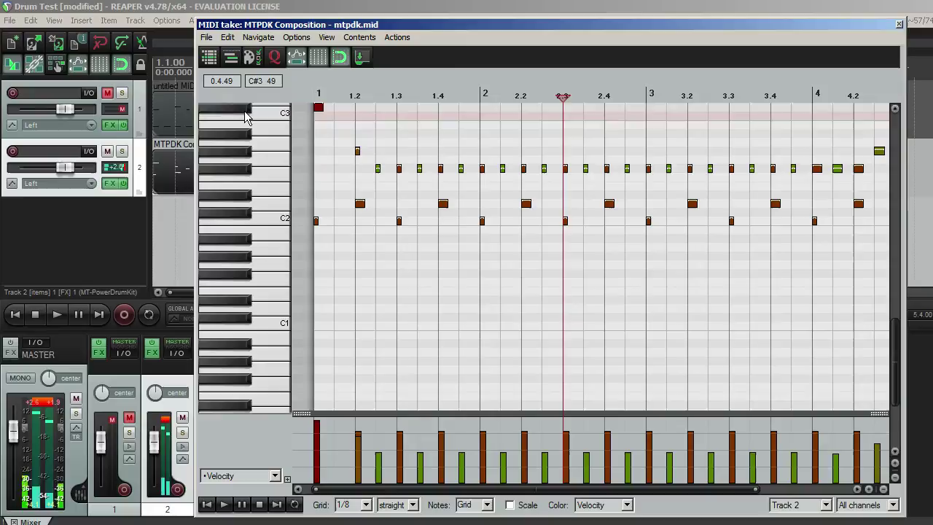
left_click(246, 117)
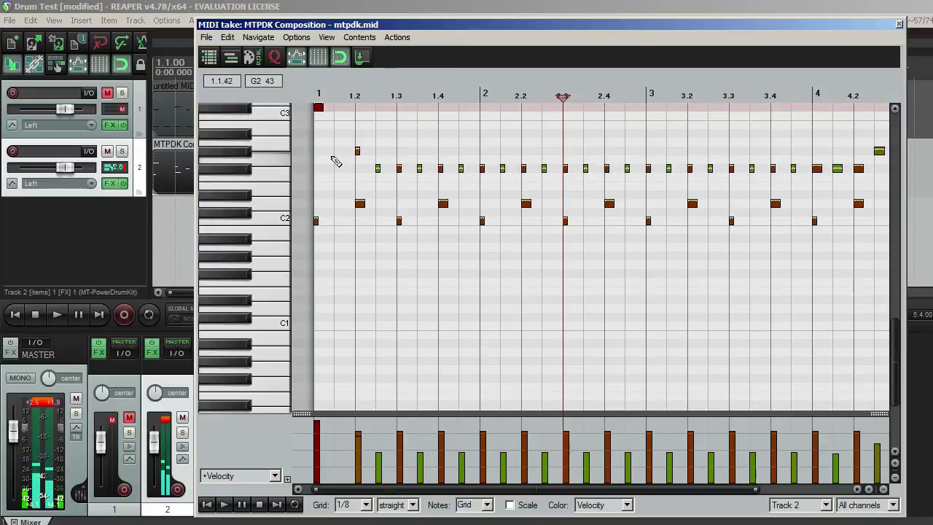
left_click(275, 180)
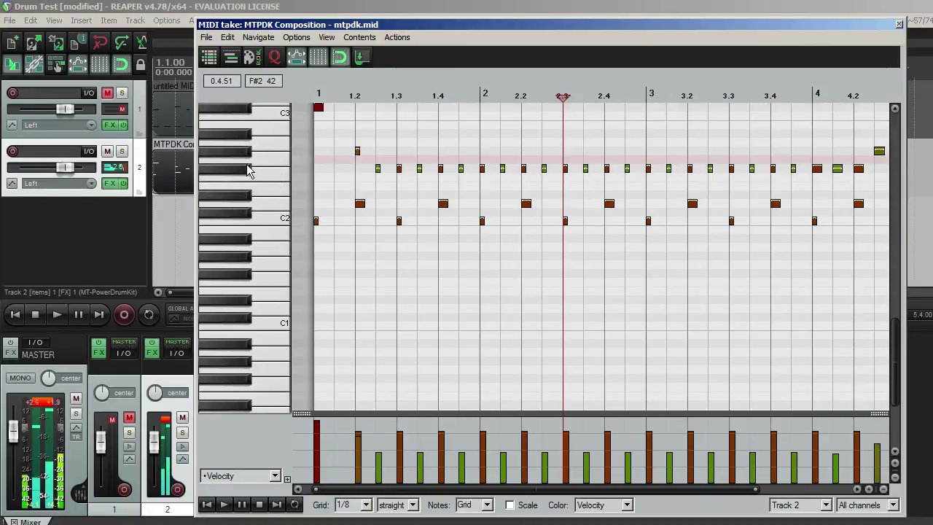
left_click(240, 171)
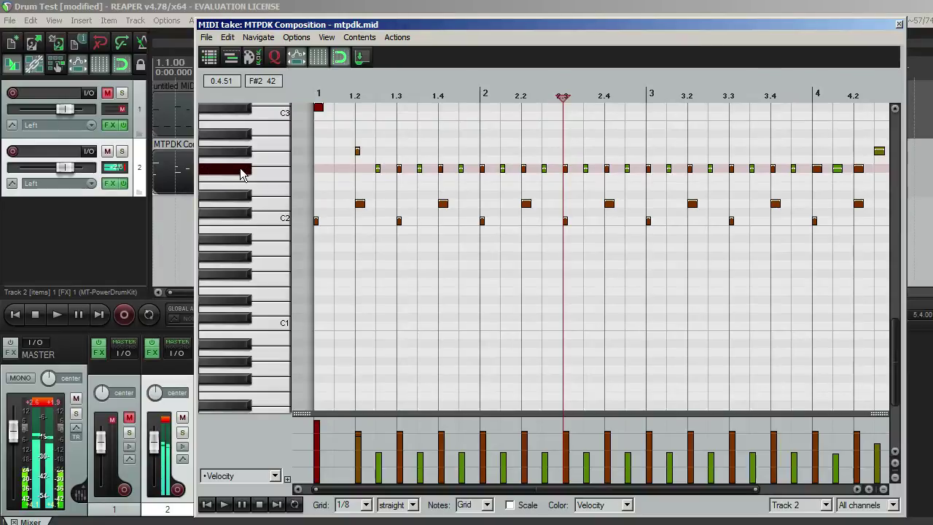
left_click(239, 231)
left_click(259, 223)
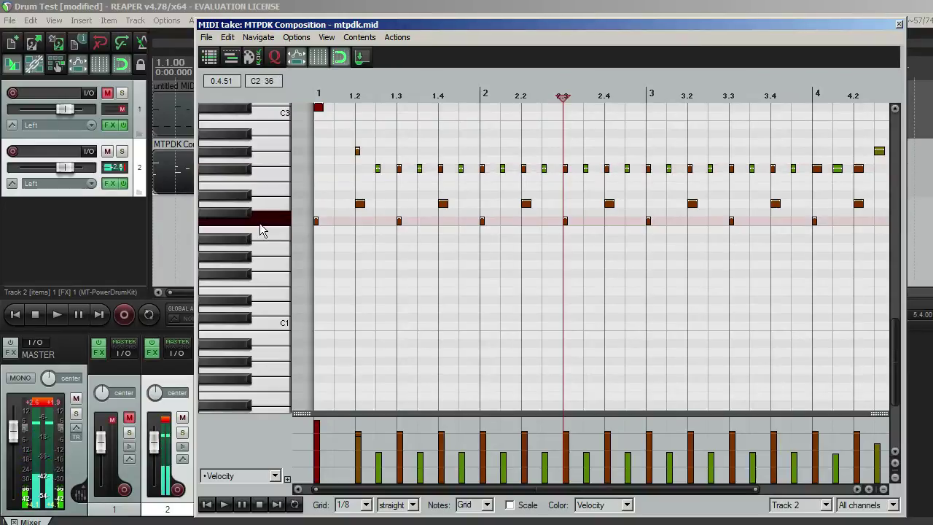
left_click(259, 211)
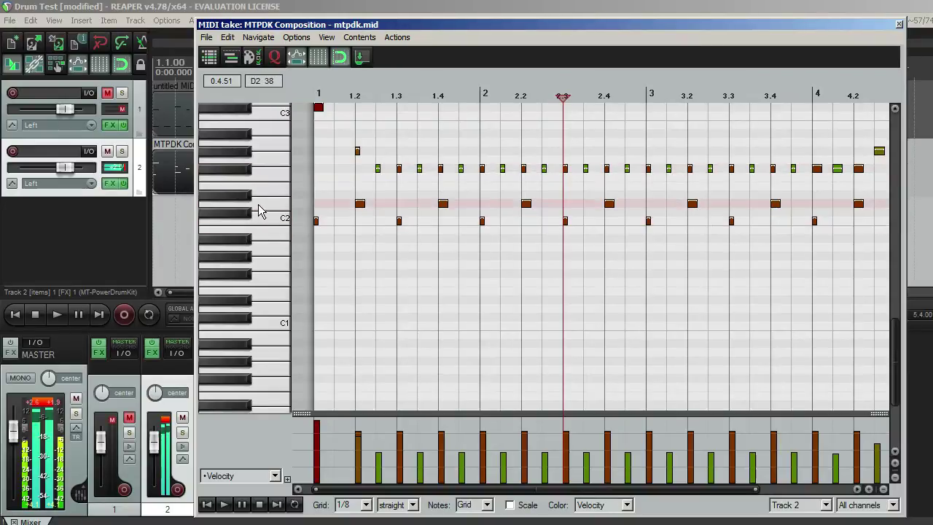
Delete the C#3 note on beat 1 and draw two F#2 notes there
double_click(319, 109)
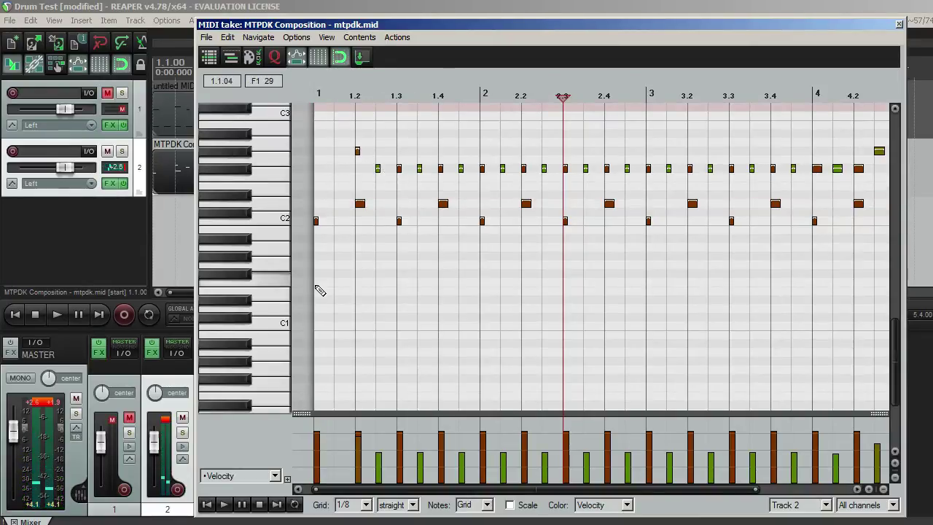
left_click(323, 169)
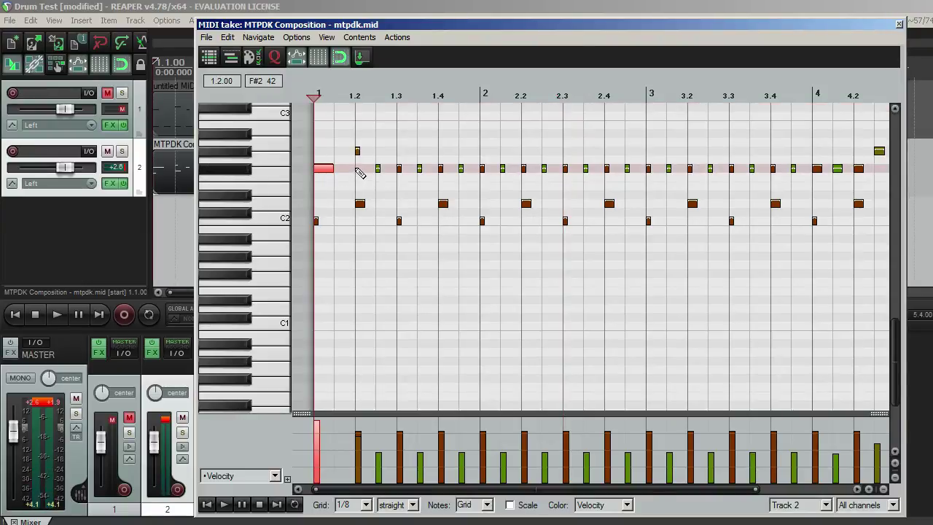
left_click(341, 169)
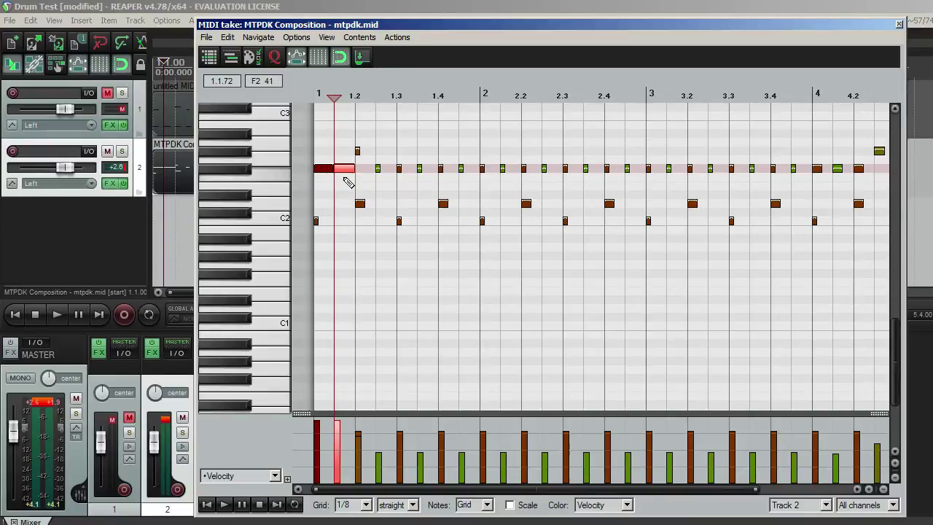
scroll(347, 182, "up", 5)
Split the long first note at 1.1.50 and lower the velocity of both halves
left_click(353, 168)
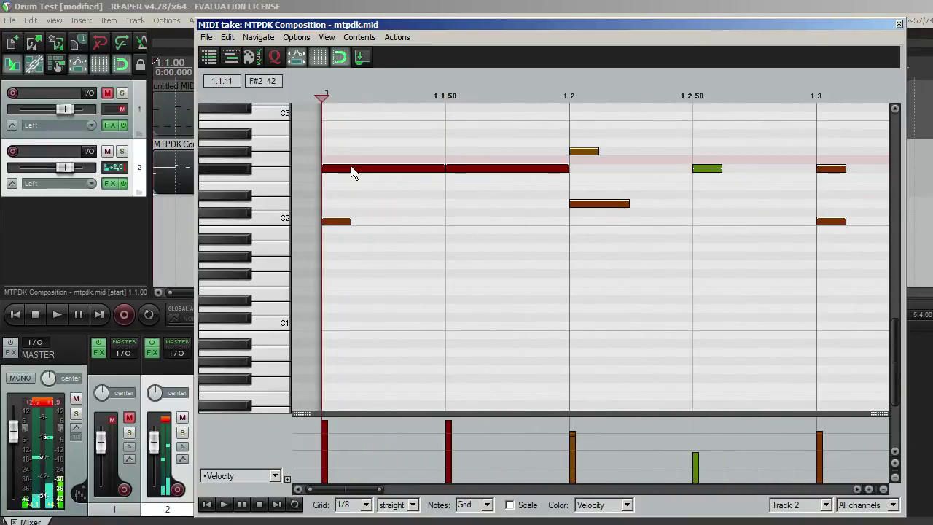
left_click(405, 169)
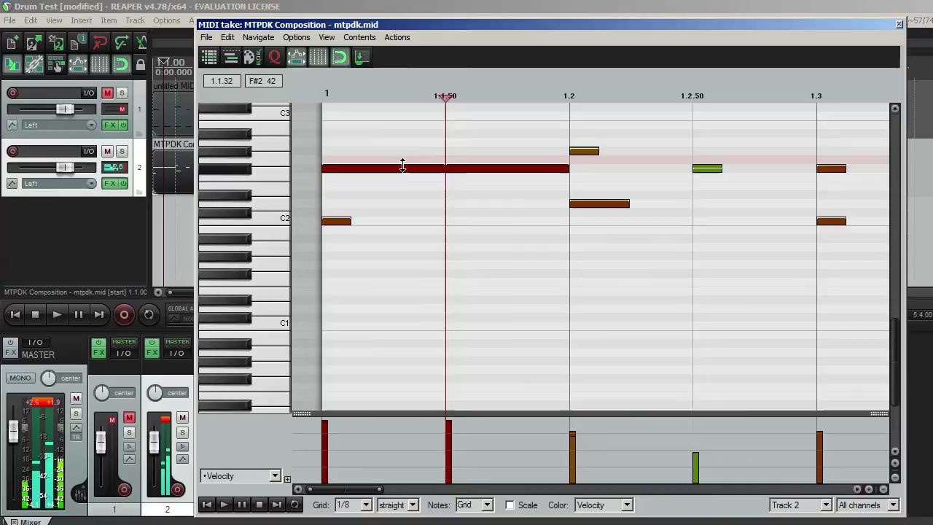
key("s")
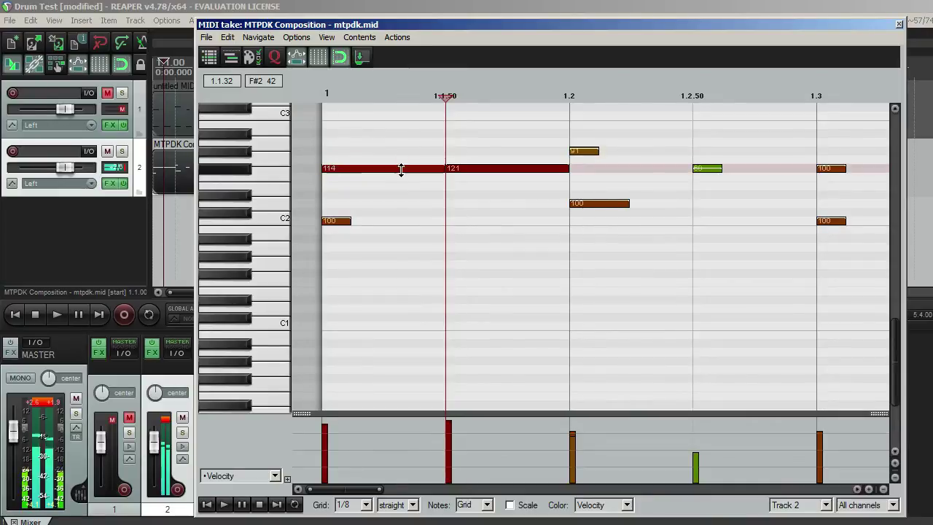
left_click_drag(401, 168, 400, 205)
left_click_drag(485, 171, 485, 195)
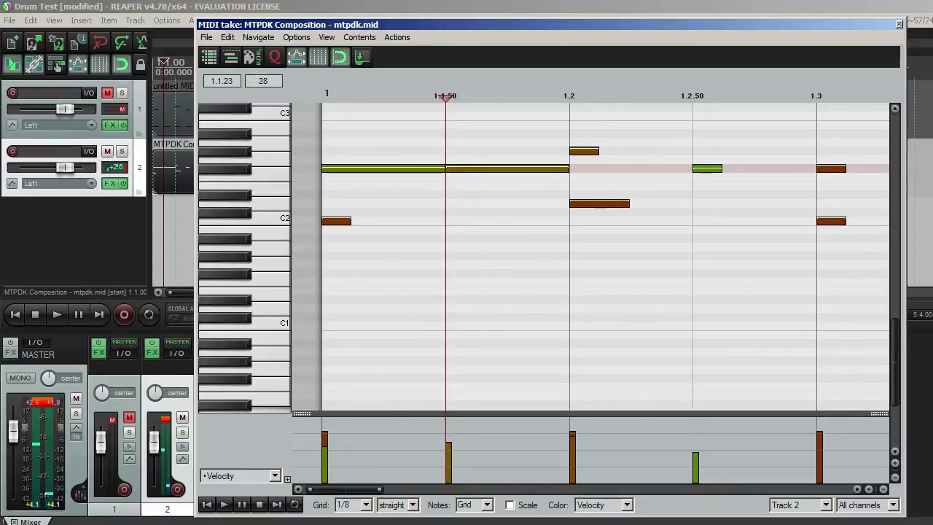
Set the grid to 1/32, shorten the second half, and move the 1.2 note onto F#2
left_click(366, 508)
left_click(351, 427)
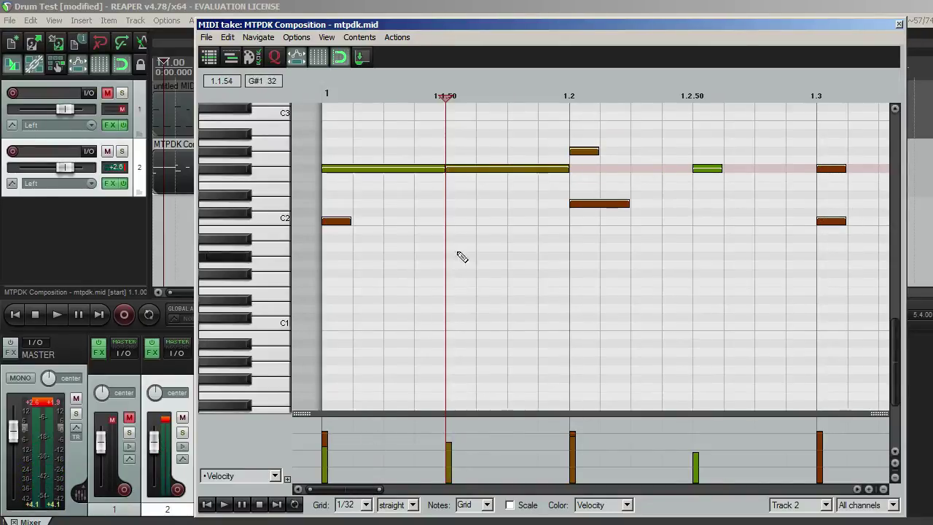
left_click_drag(564, 168, 502, 169)
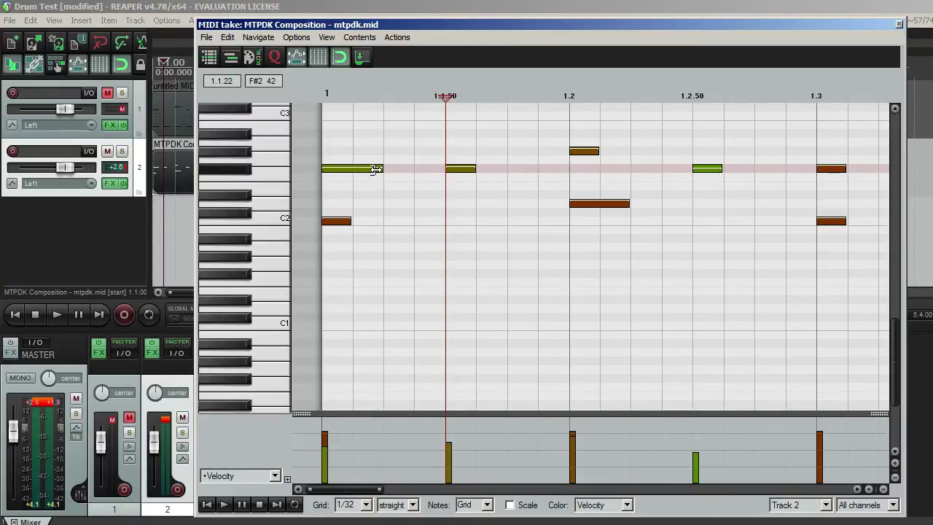
scroll(502, 226, "down", 5)
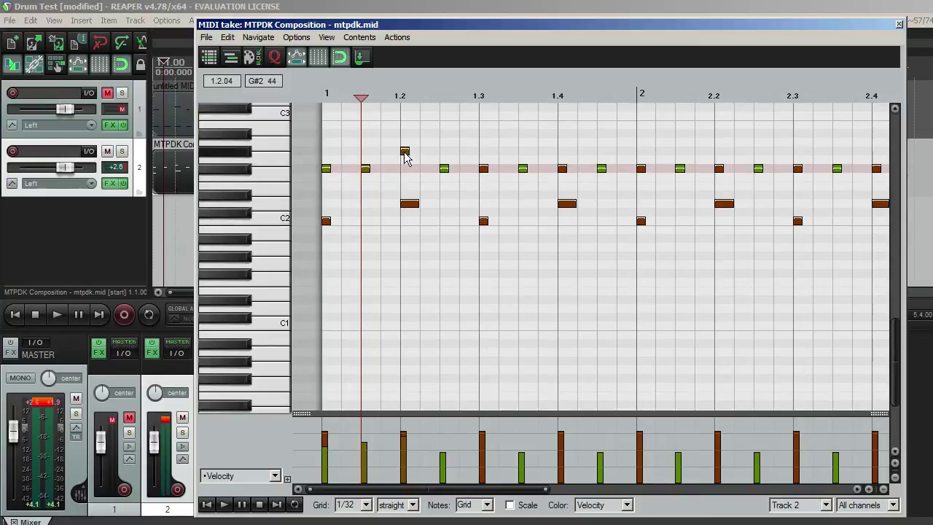
left_click_drag(404, 153, 404, 168)
scroll(427, 204, "down", 3)
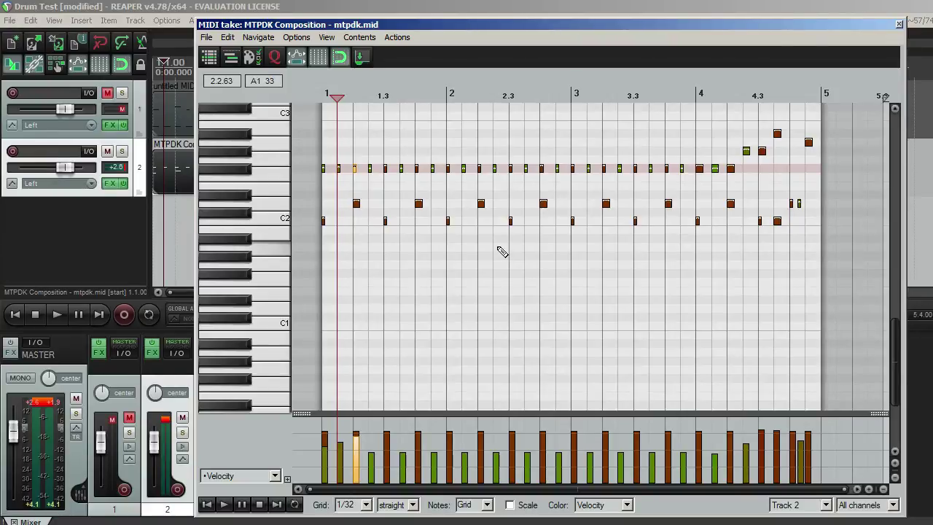
Close the MIDI editor and delete track 2's MIDI item
left_click(898, 25)
left_click(364, 173)
key("Delete")
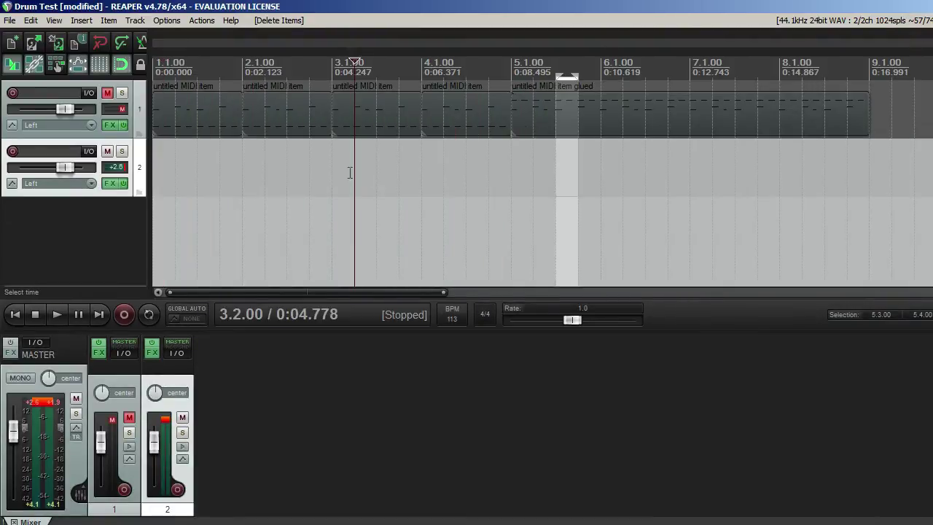
Insert a new empty MIDI item on track 2 and move it to the project start
left_click(176, 175)
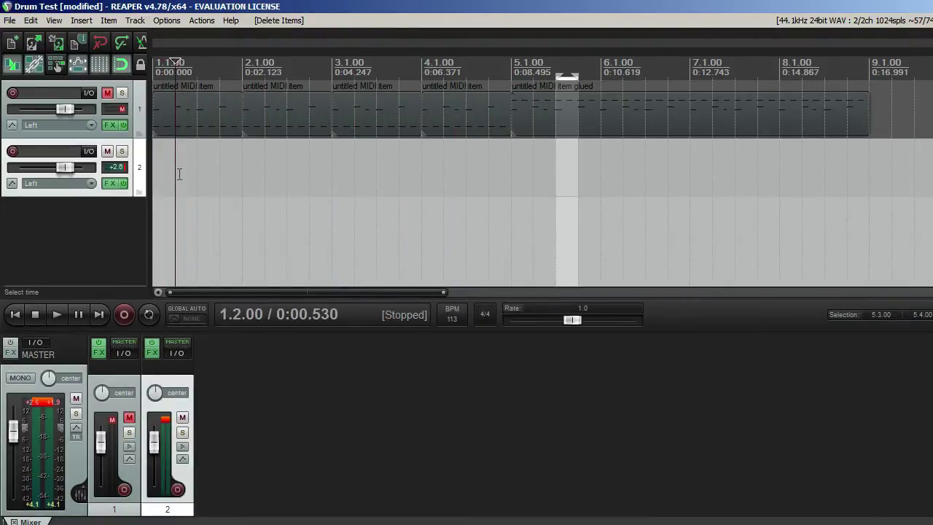
left_click(81, 20)
left_click(95, 54)
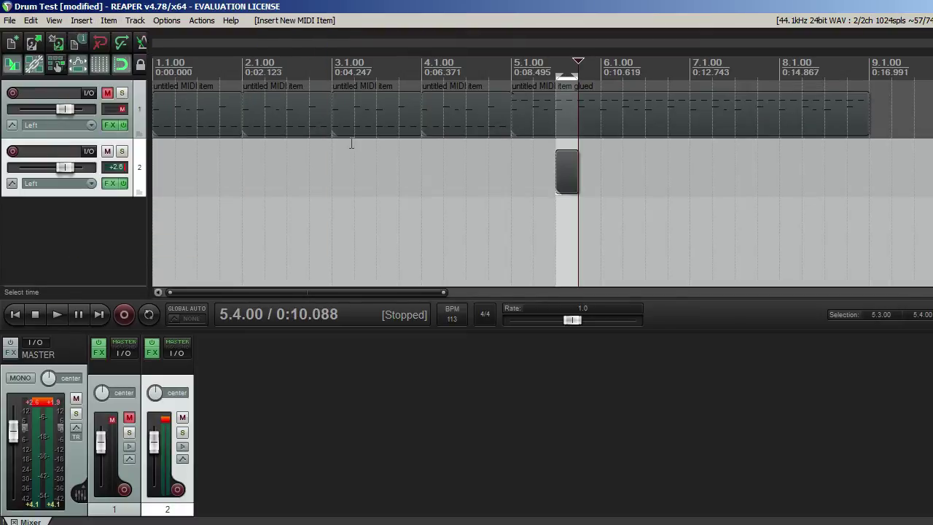
left_click_drag(562, 172, 230, 186)
Glue track 2's MIDI items into a single item across bar 1
left_click(230, 184)
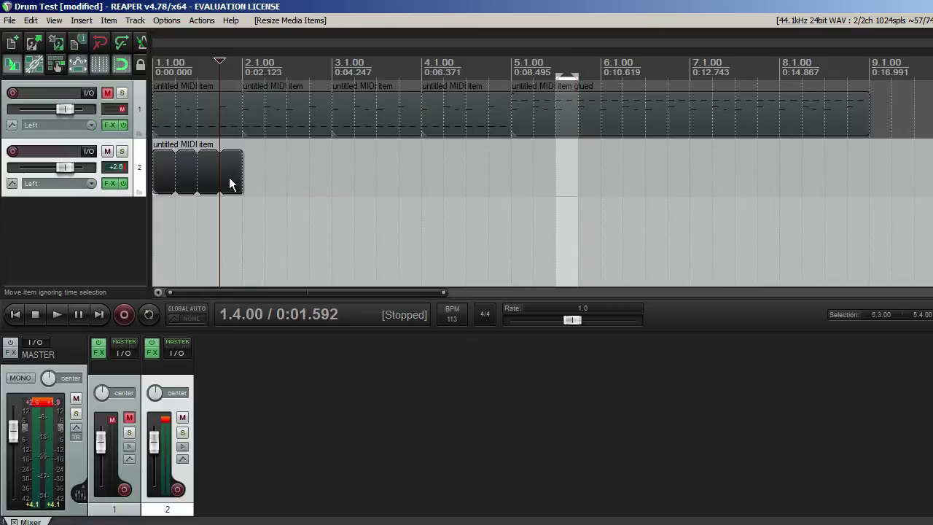
left_click(164, 169, "shift")
right_click(167, 168)
key("Escape")
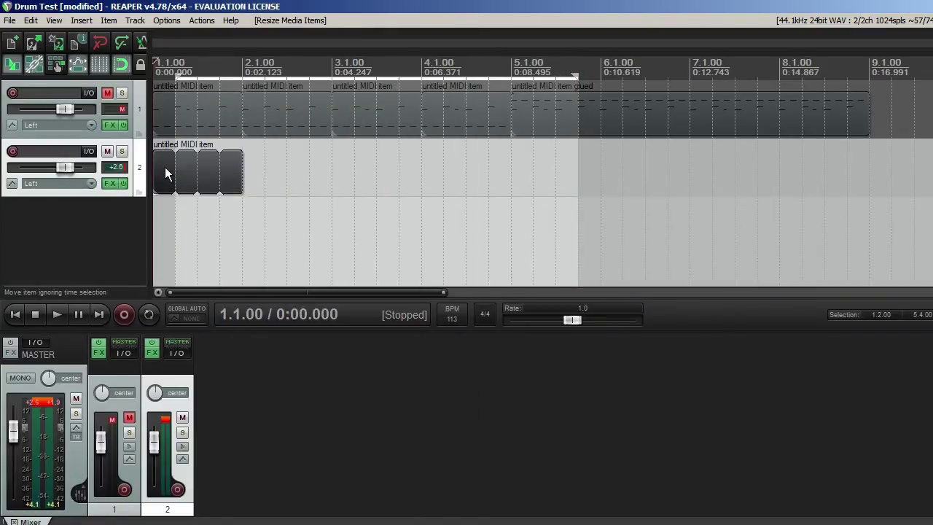
left_click(176, 169)
left_click(215, 166, "shift")
left_click(216, 168)
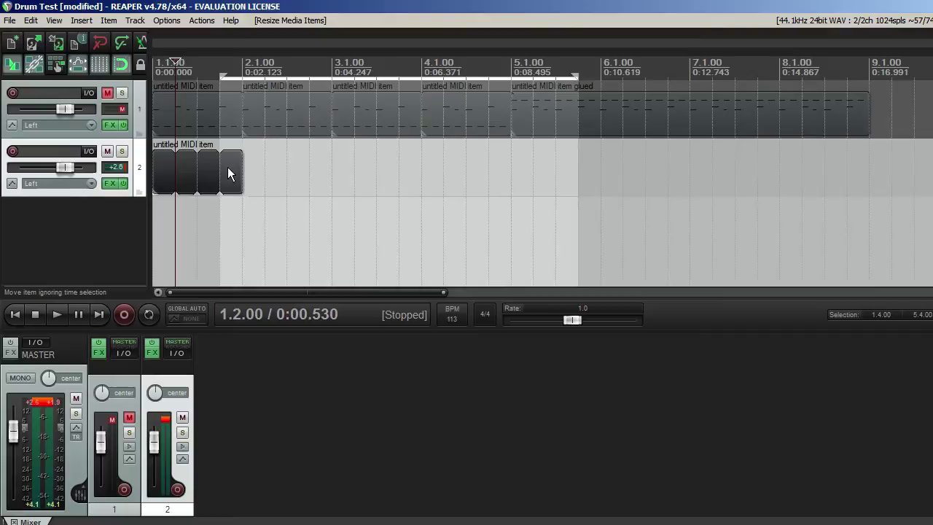
left_click(181, 176, "ctrl")
right_click(185, 175)
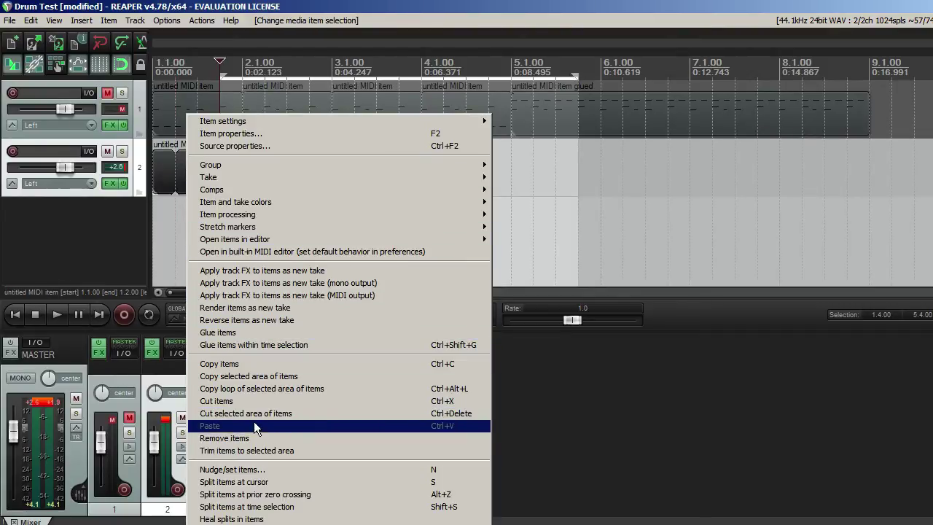
left_click(246, 333)
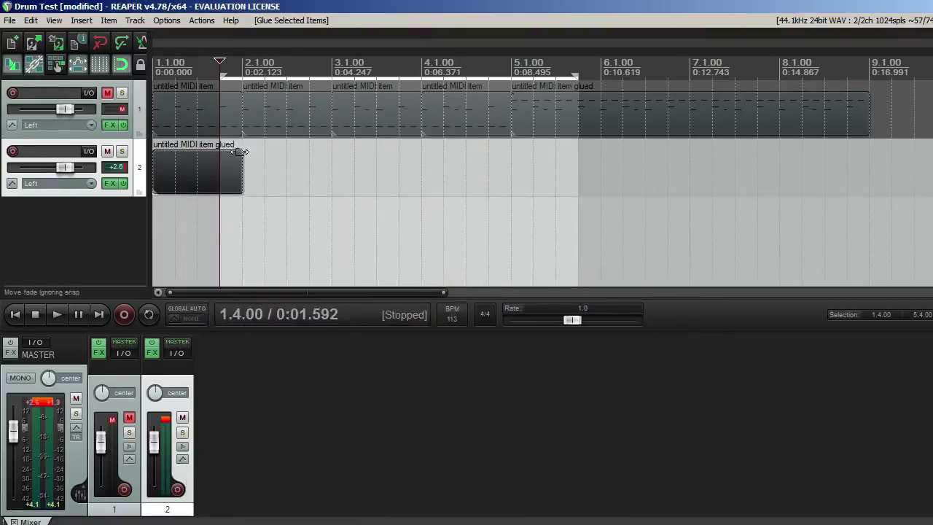
Draw a C3 note at the item start and a higher note after it in the glued item
double_click(202, 171)
left_click(276, 255)
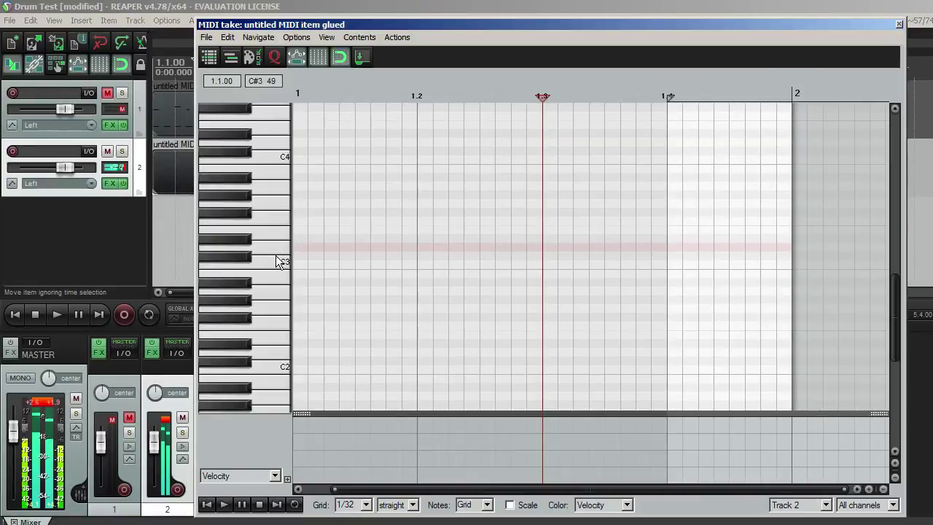
left_click(301, 265)
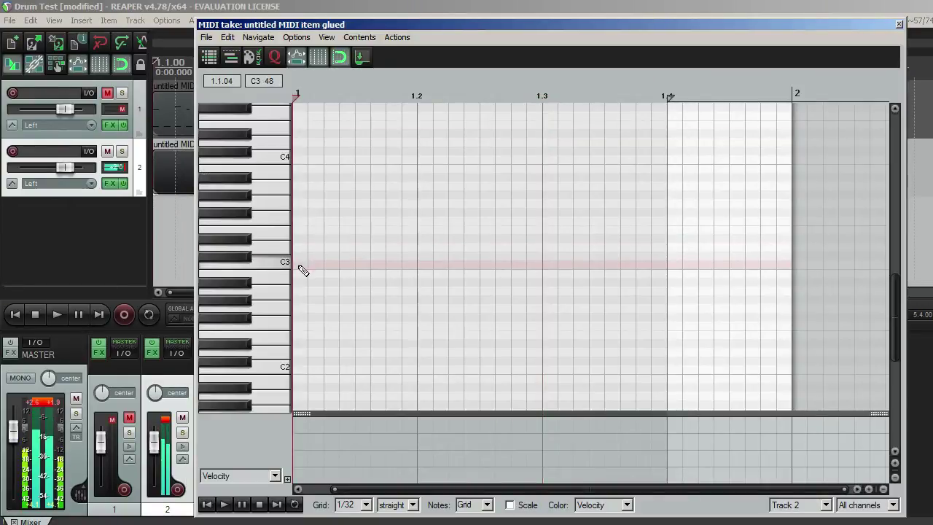
left_click(375, 238)
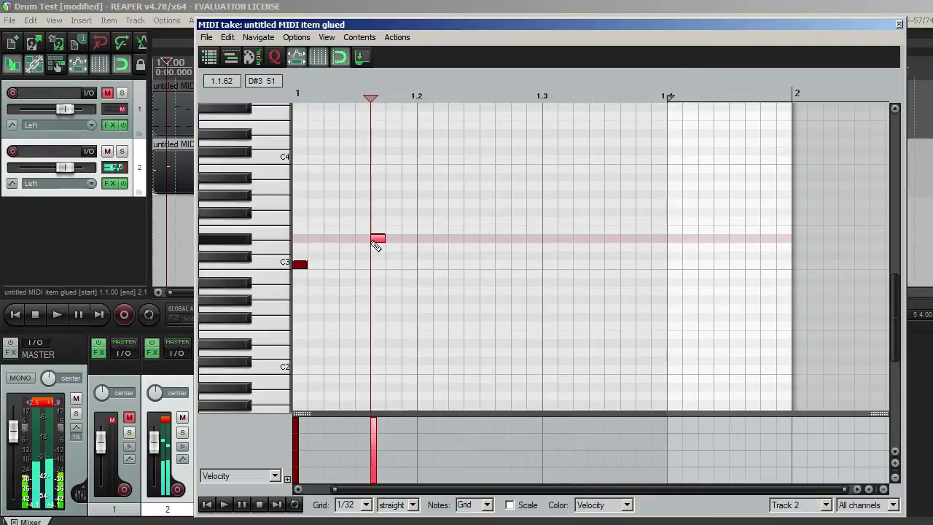
left_click(899, 26)
left_click(200, 171)
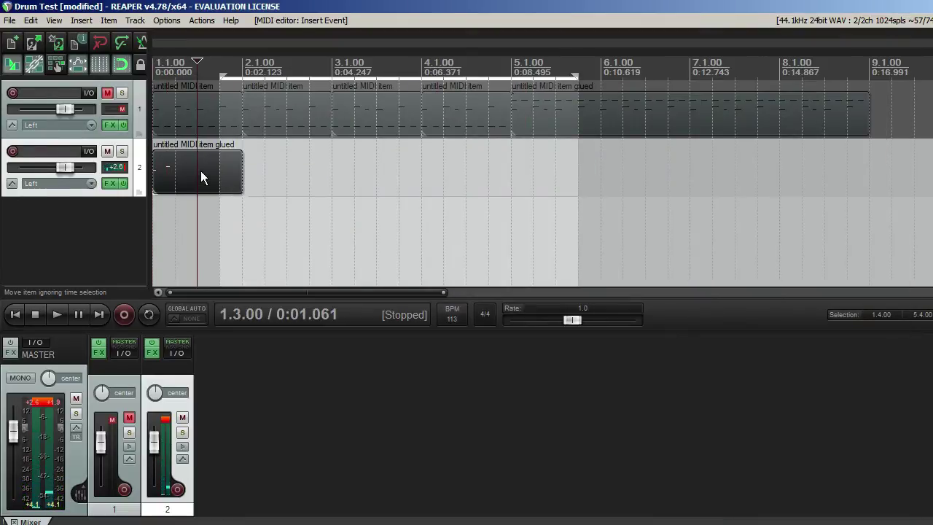
key("Delete")
left_click(599, 109)
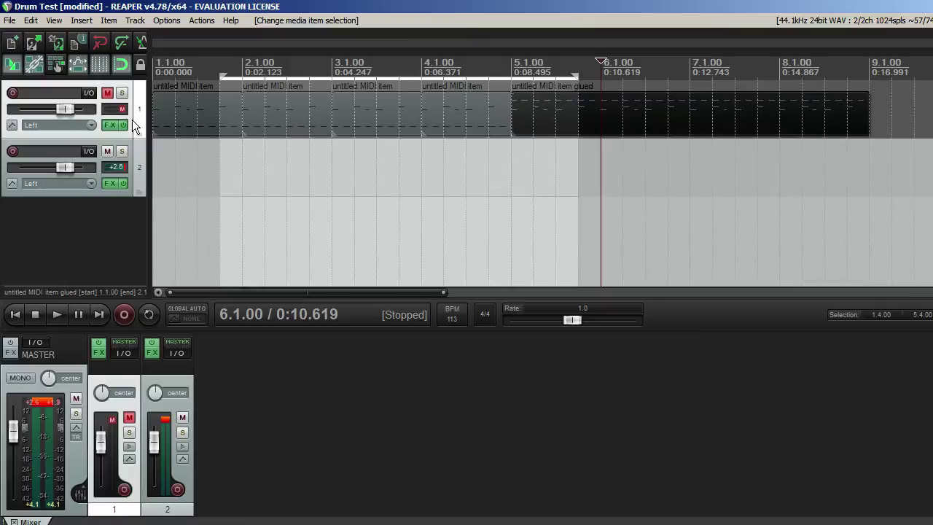
left_click(107, 152)
left_click(107, 93)
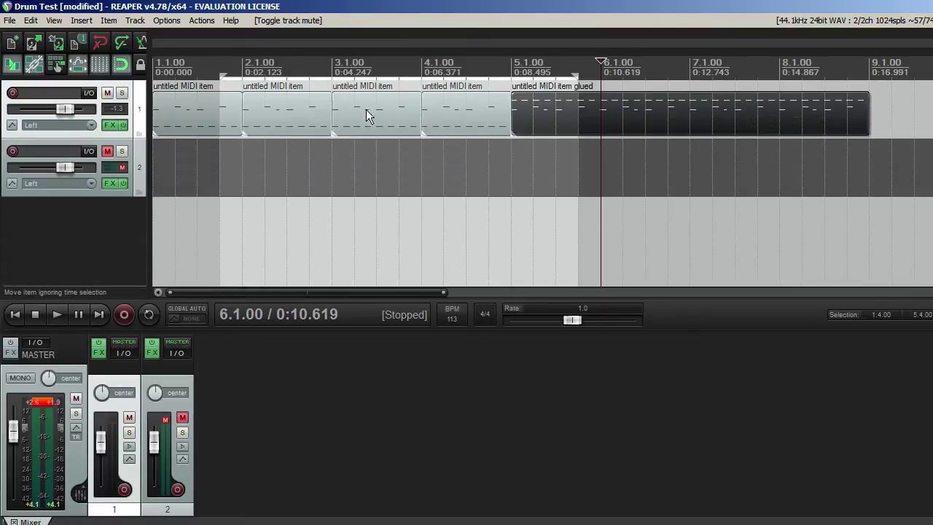
double_click(575, 105)
scroll(416, 214, "up", 4)
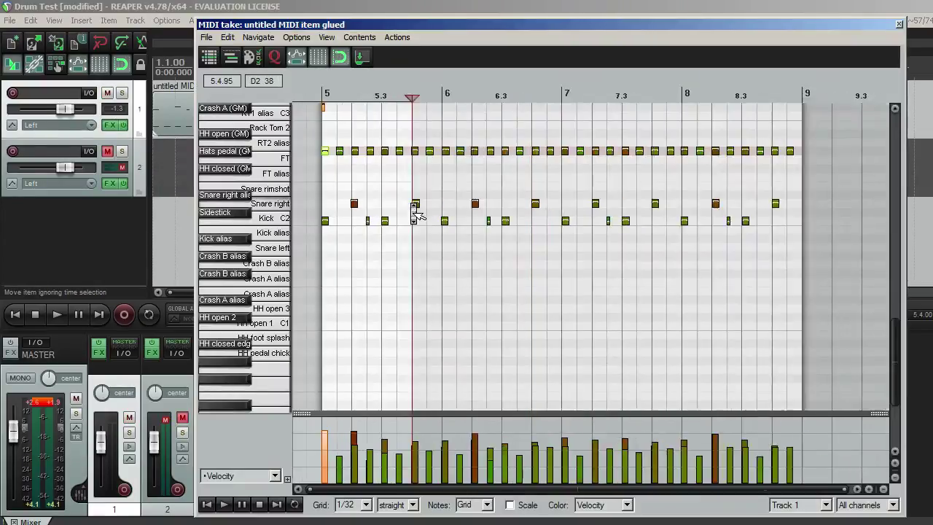
scroll(416, 214, "down", 3)
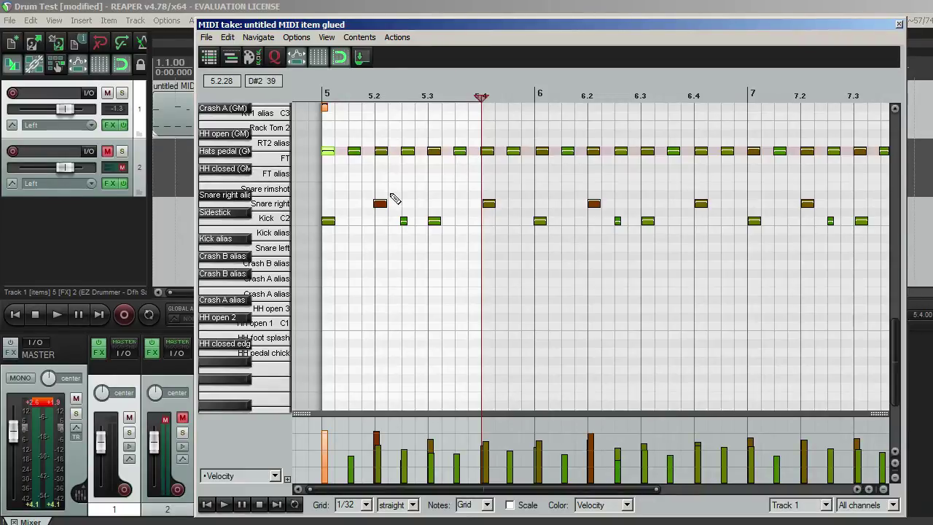
scroll(395, 199, "up", 3)
scroll(396, 202, "down", 2)
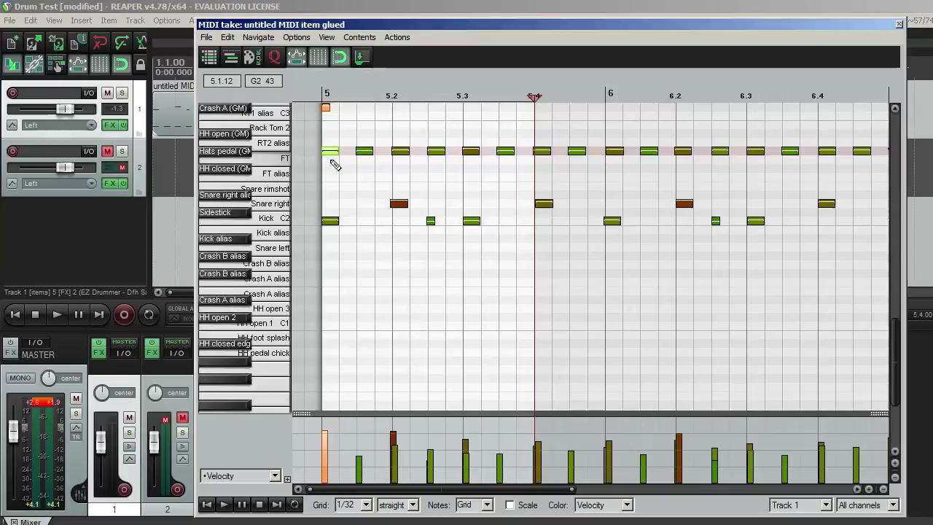
left_click(247, 155)
left_click(247, 154)
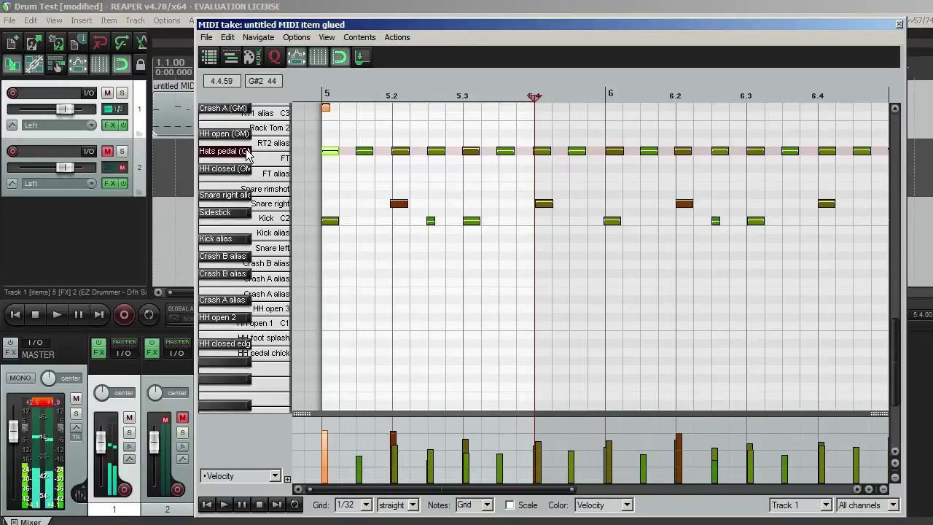
left_click(246, 155)
left_click(332, 151)
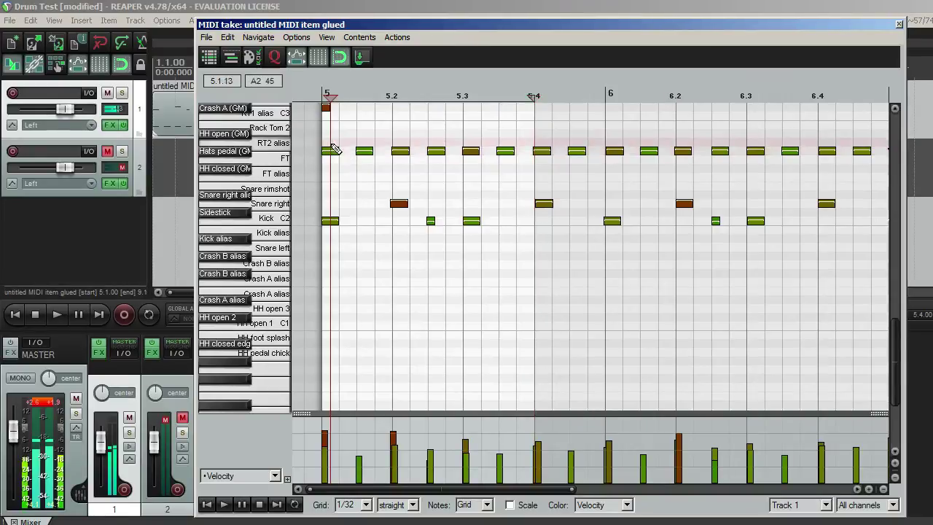
scroll(354, 167, "up", 3)
scroll(354, 169, "up", 1)
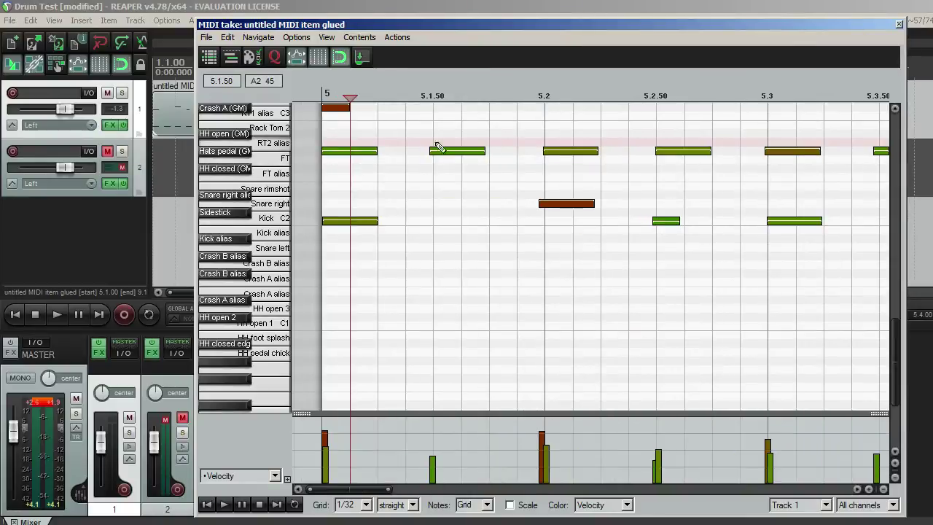
scroll(573, 178, "down", 1)
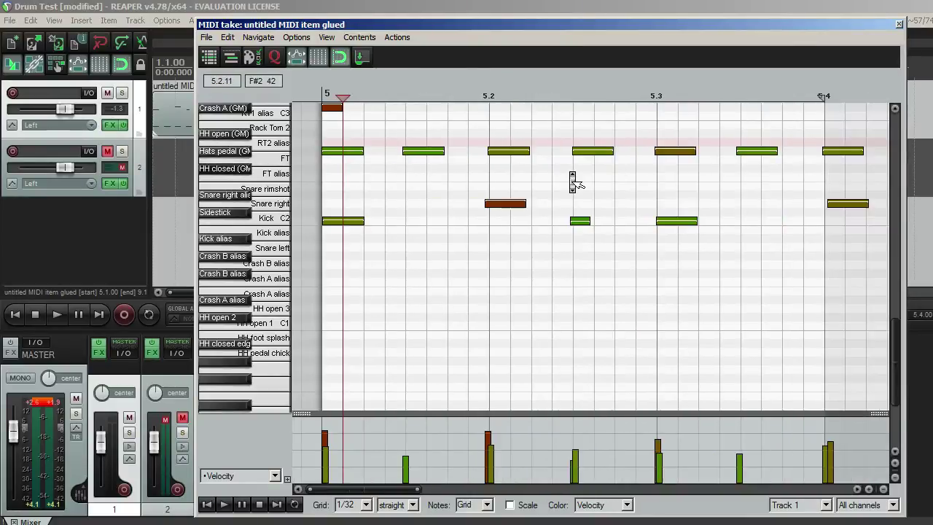
Humanize all groove notes with timing 9%, velocity 20% and timing bias 4%
key("ctrl+a")
left_click(258, 37)
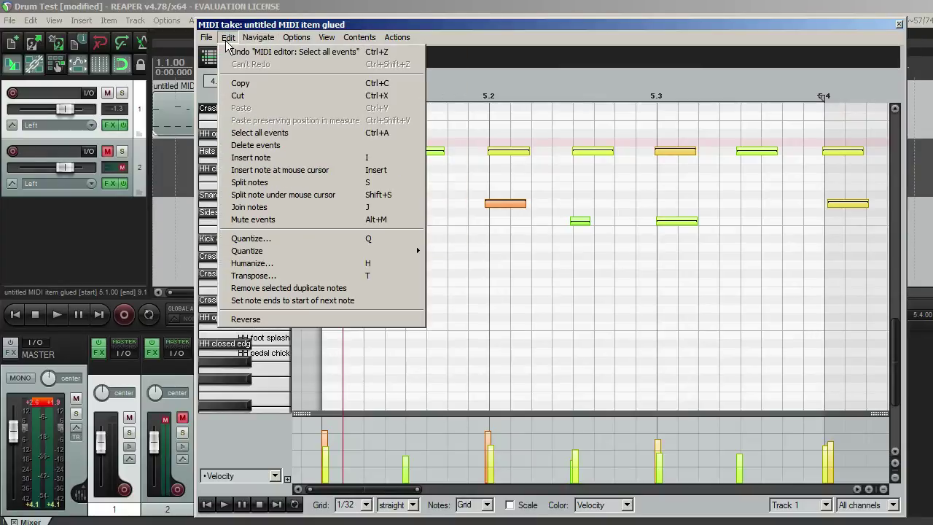
left_click(252, 263)
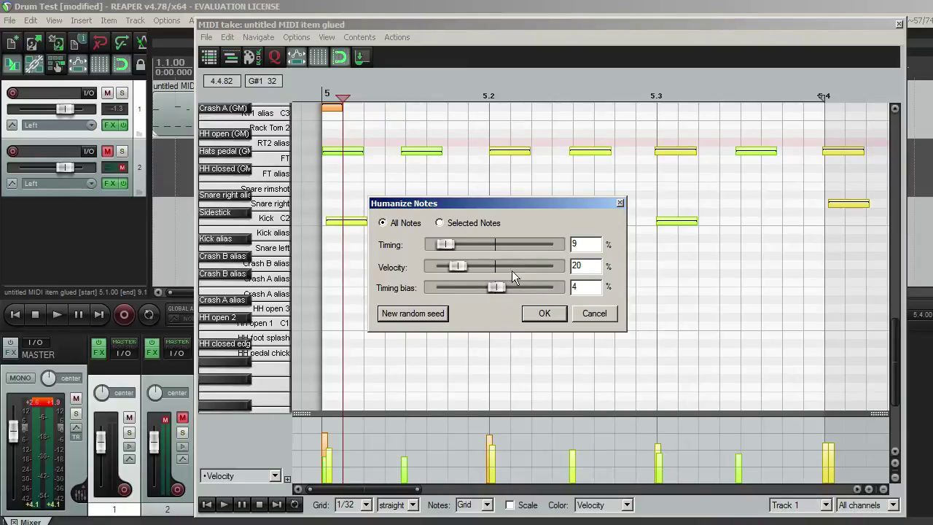
left_click(543, 312)
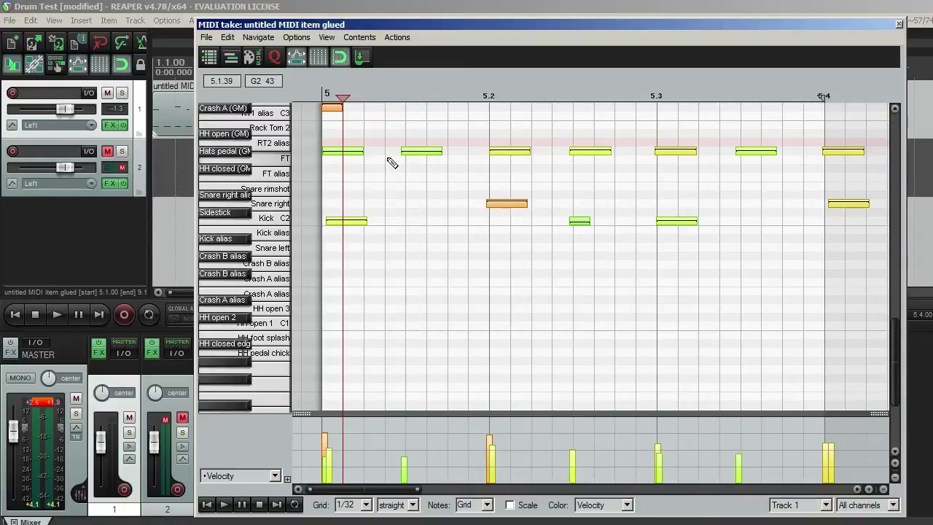
Deselect the notes and zoom in to inspect the humanized groove around bar 5
left_click(410, 140)
scroll(412, 139, "up", 5)
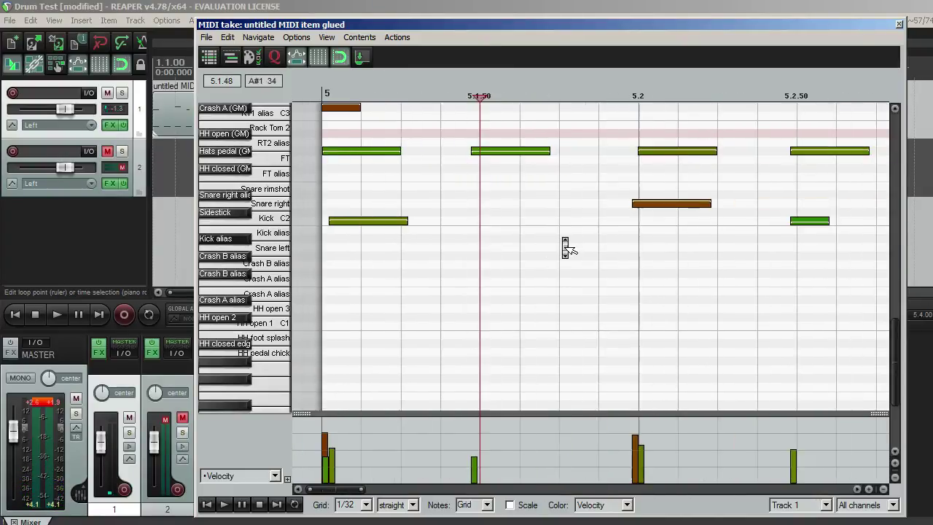
left_click(643, 141)
scroll(645, 142, "up", 4)
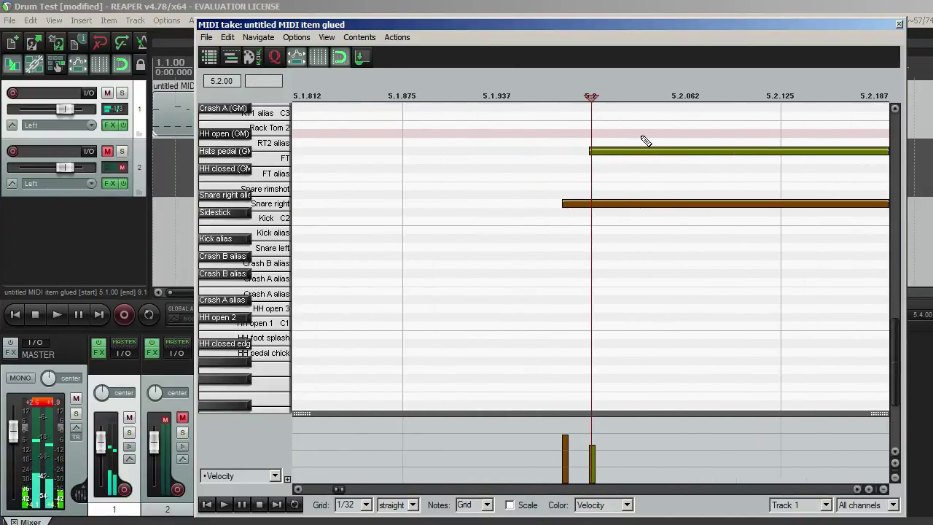
scroll(644, 140, "down", 5)
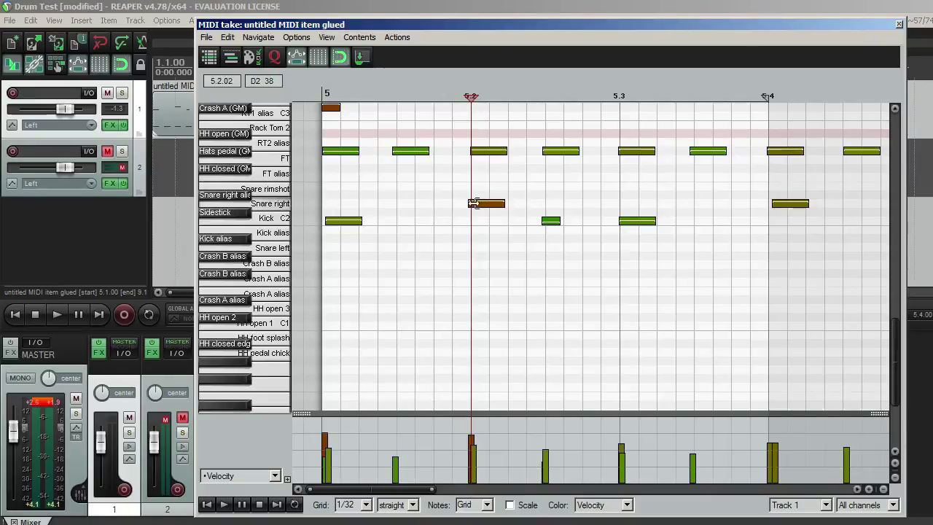
scroll(488, 212, "down", 5)
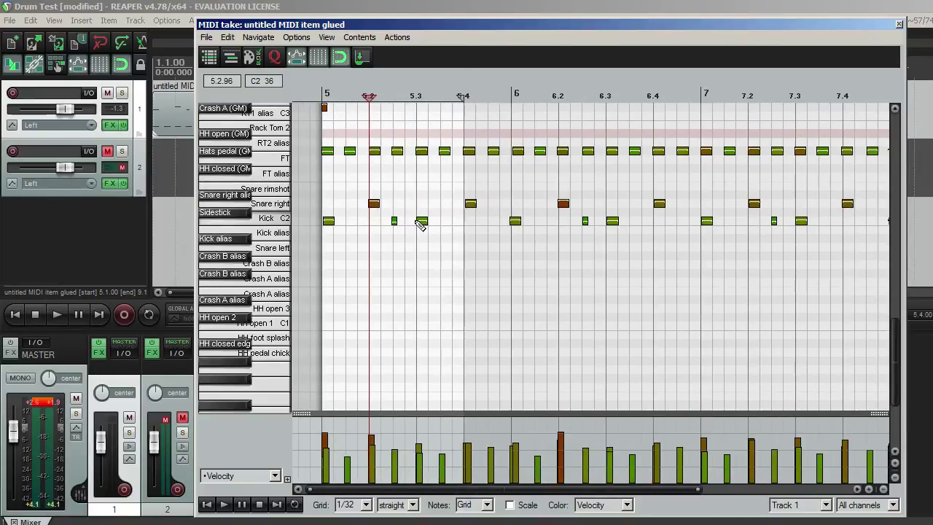
scroll(416, 229, "up", 4)
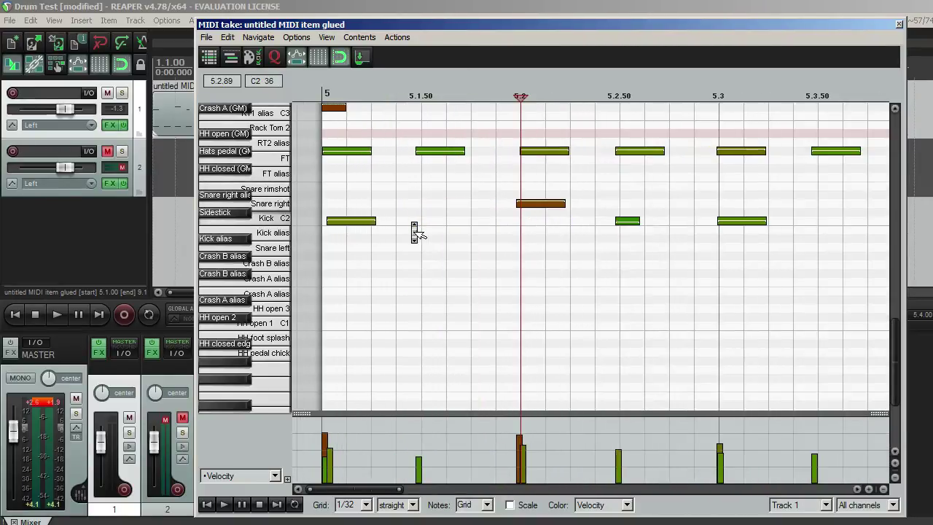
scroll(415, 231, "down", 2)
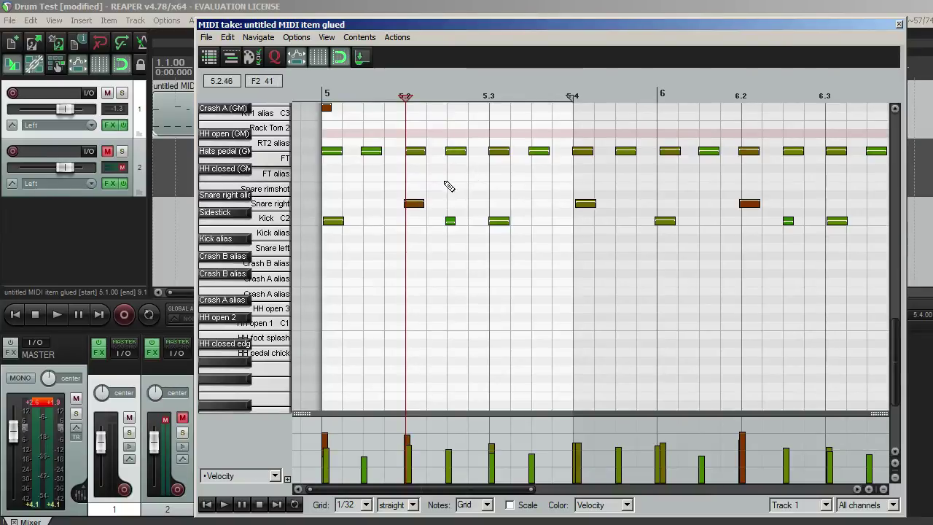
Close the MIDI editor, set the edit cursor at the project start, arm track 2, mute track 1
left_click(899, 25)
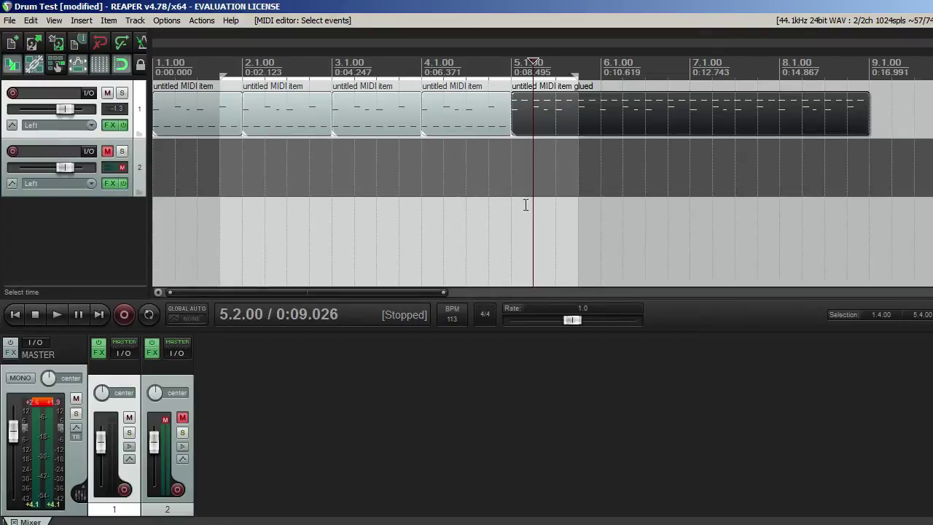
left_click(506, 165)
scroll(447, 211, "down", 2)
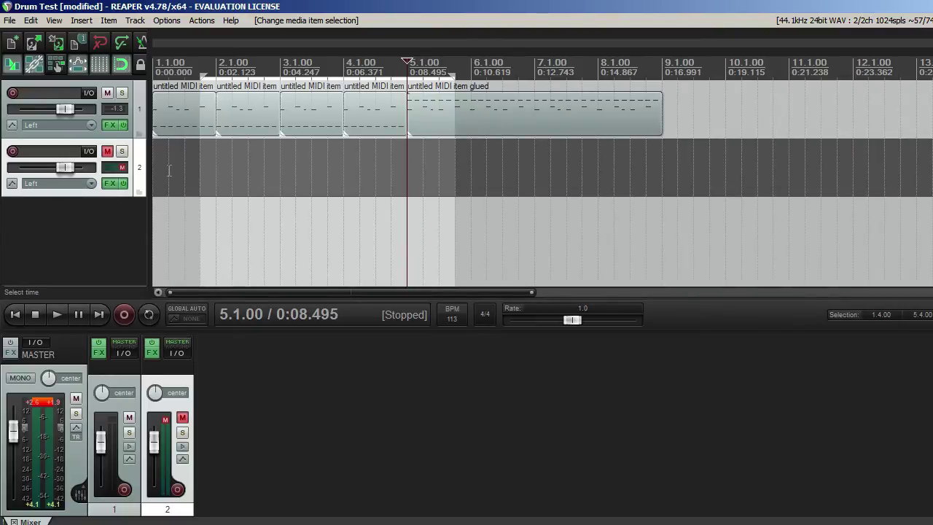
left_click(165, 174)
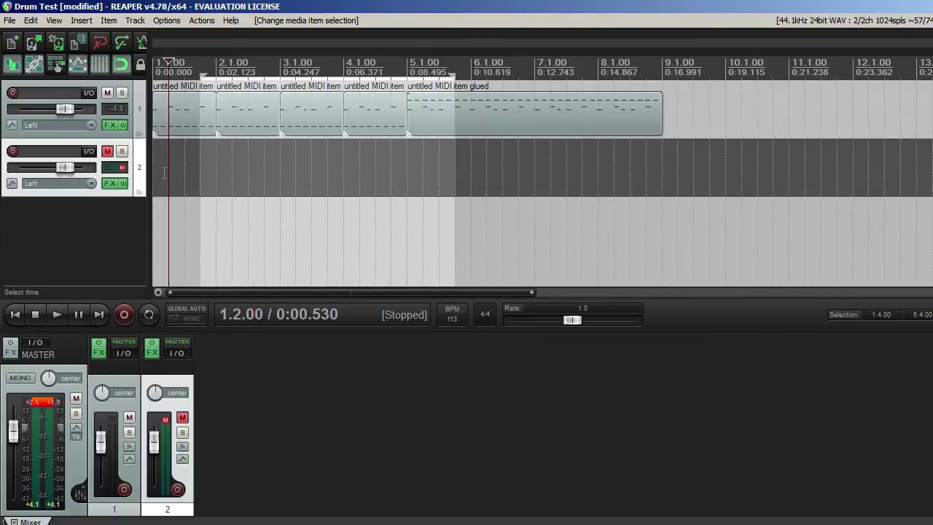
left_click(159, 169)
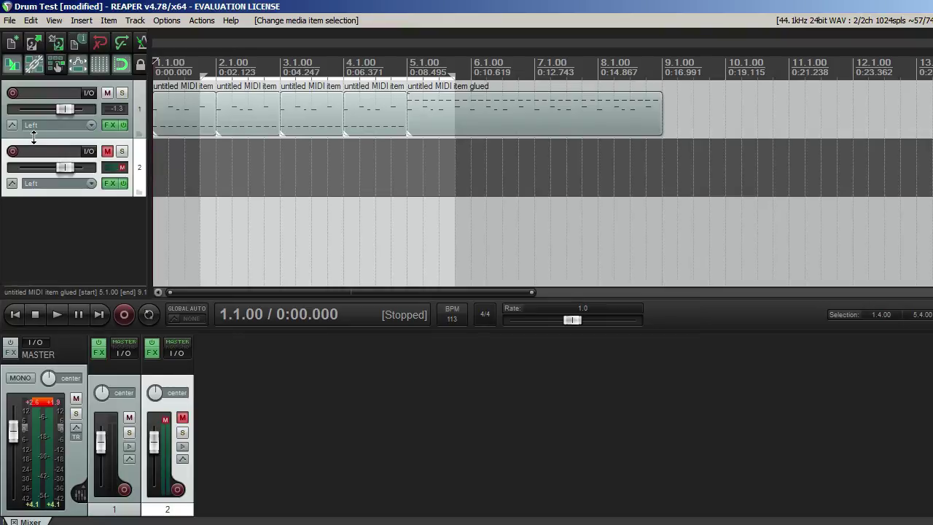
left_click(12, 151)
left_click(107, 92)
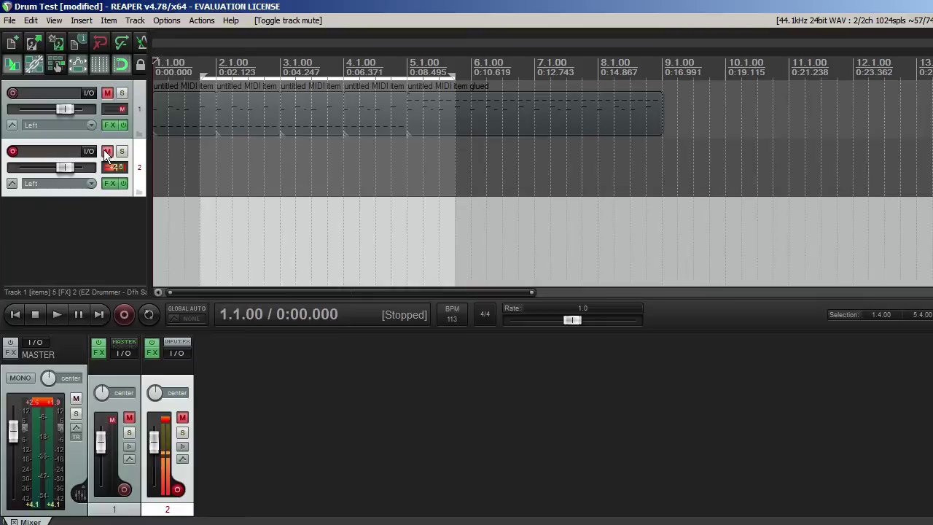
Open the Virtual MIDI Keyboard and play some test notes with the computer keys
left_click(54, 20)
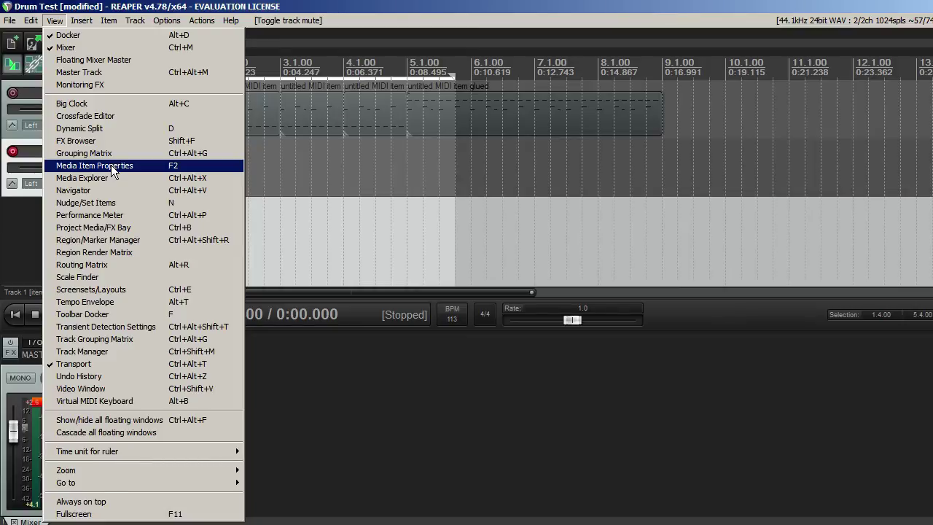
left_click(129, 402)
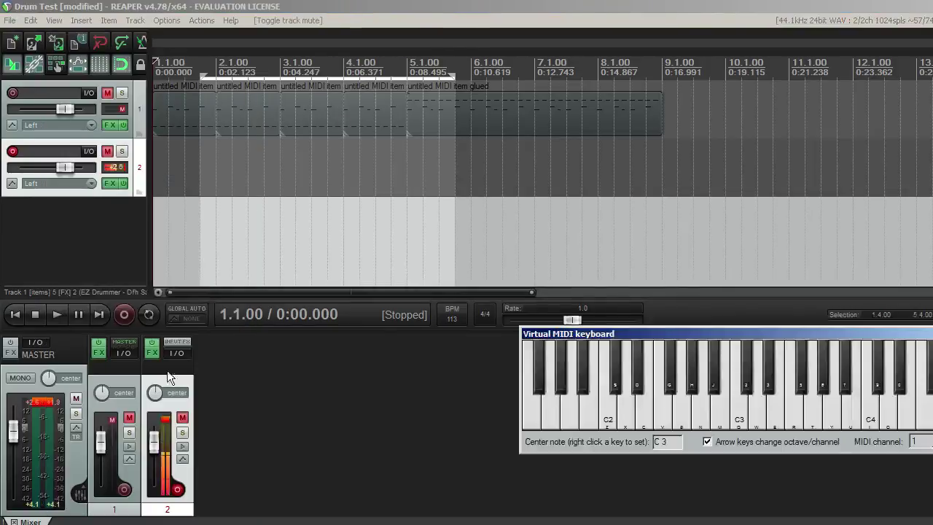
key("d")
key("n")
key("h")
key("j")
key("g")
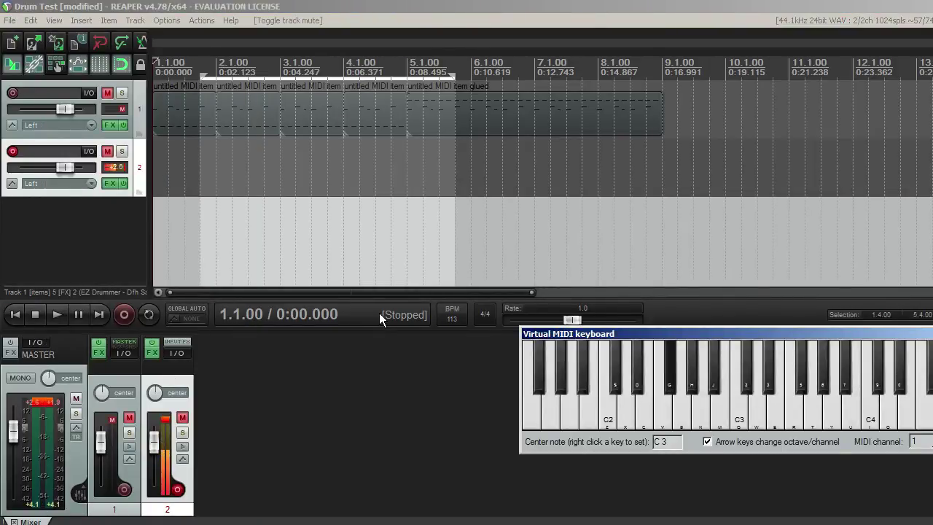
key("r")
key("j")
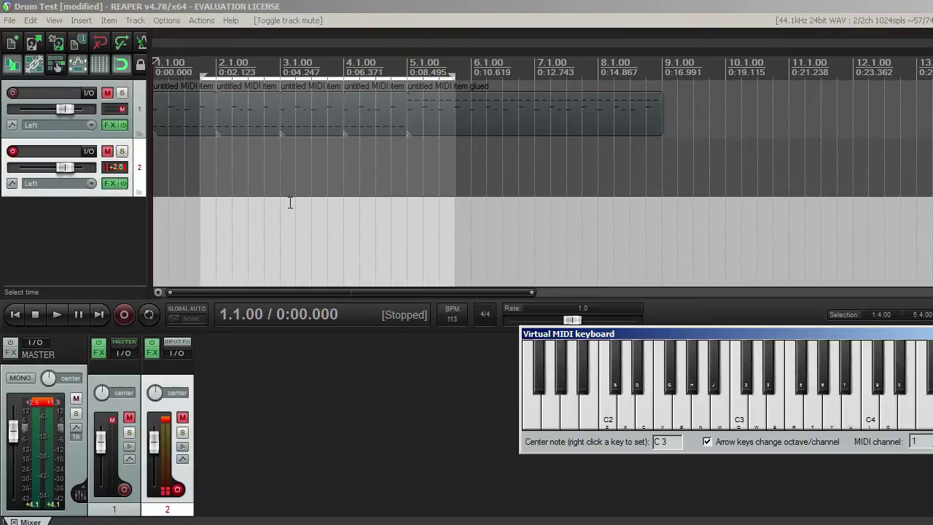
Turn on track 2's record monitoring and play drum notes to hear them live
left_click(183, 446)
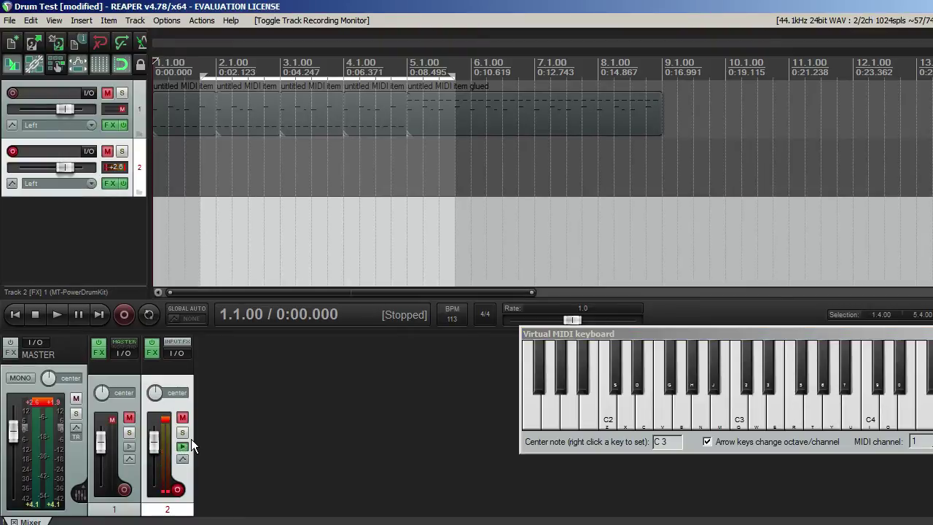
left_click(631, 333)
key("g")
key("j")
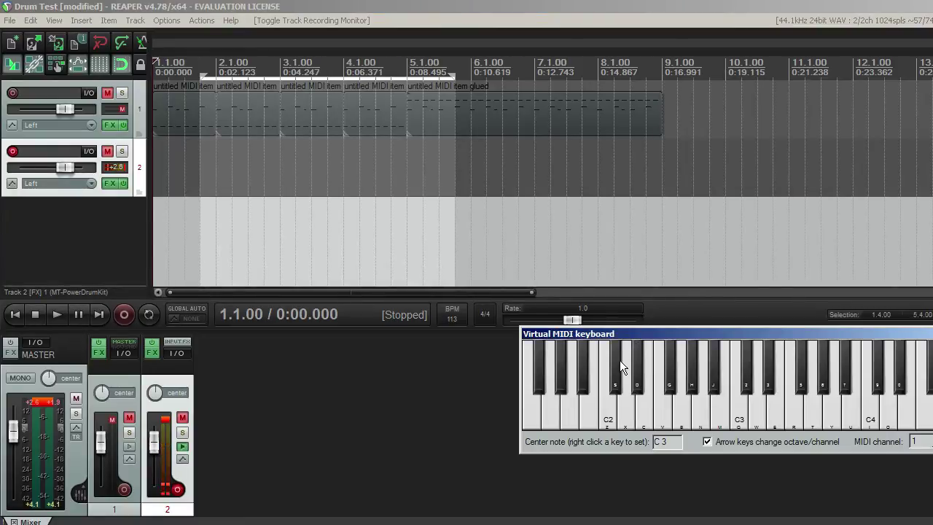
key("v")
key("n")
key("j")
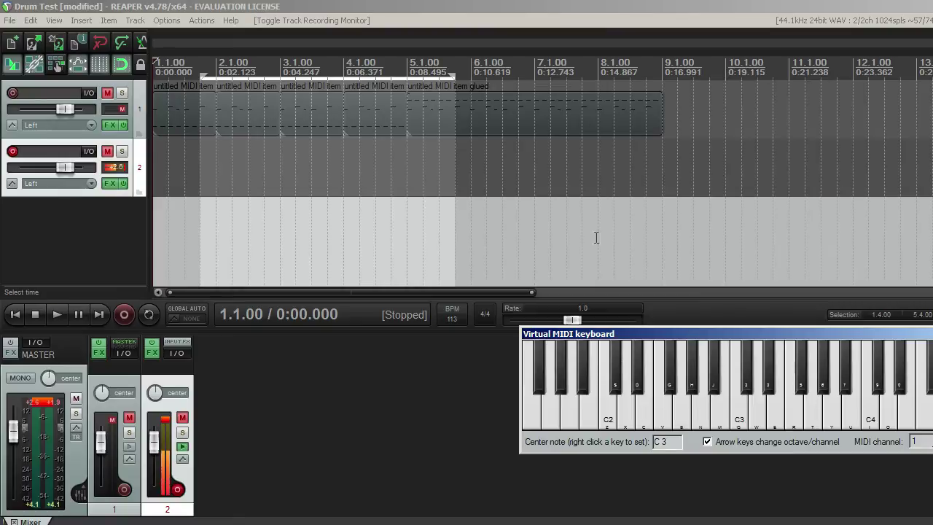
Make a first test recording on track 2 while playing the virtual keyboard
left_click(124, 315)
left_click(604, 413)
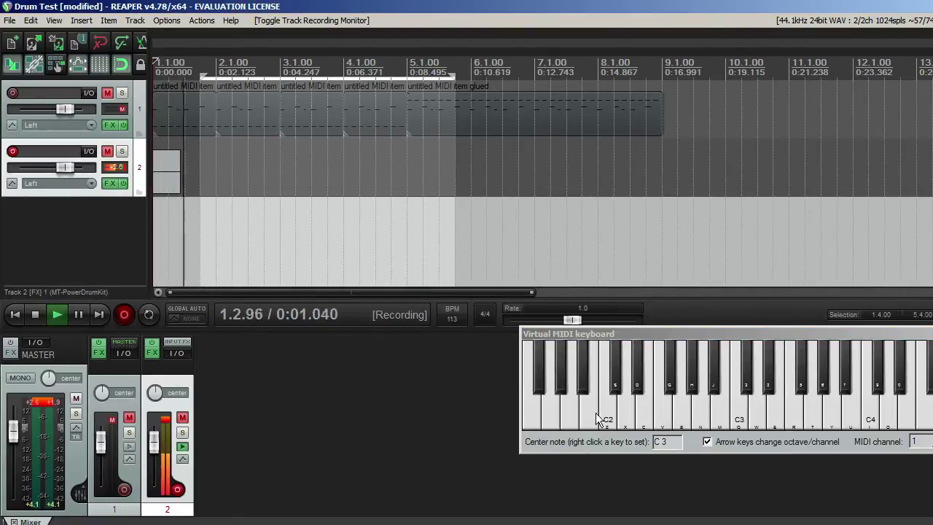
left_click(622, 399)
left_click(682, 332)
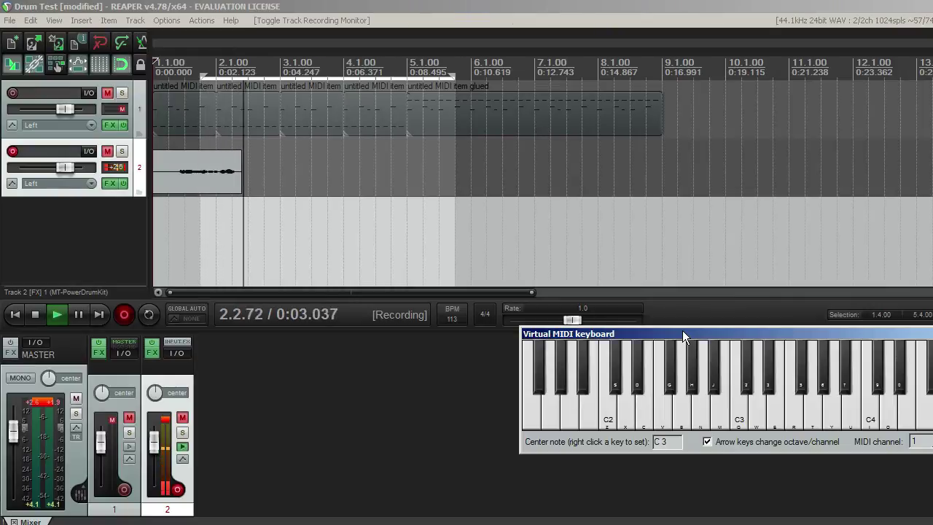
key("n")
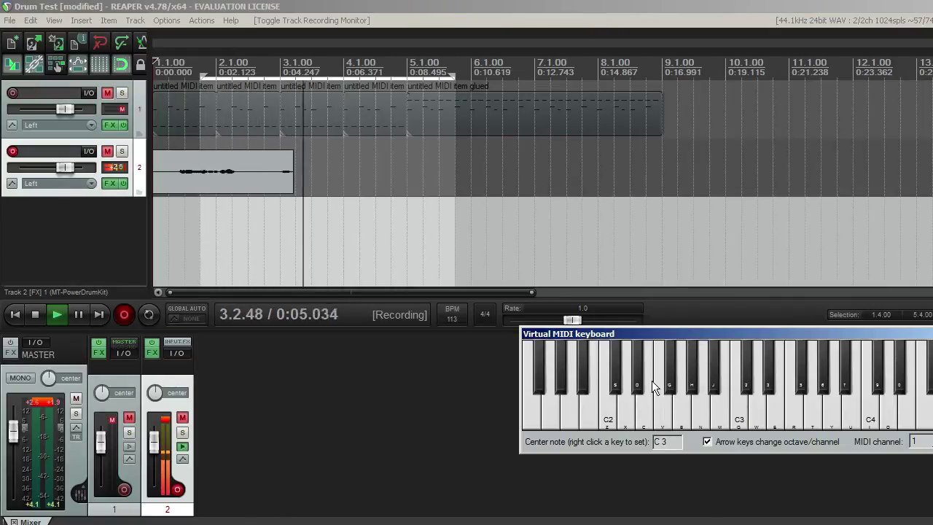
key("space")
Set track 2's input to the virtual MIDI keyboard and delete the unwanted audio take
left_click(86, 181)
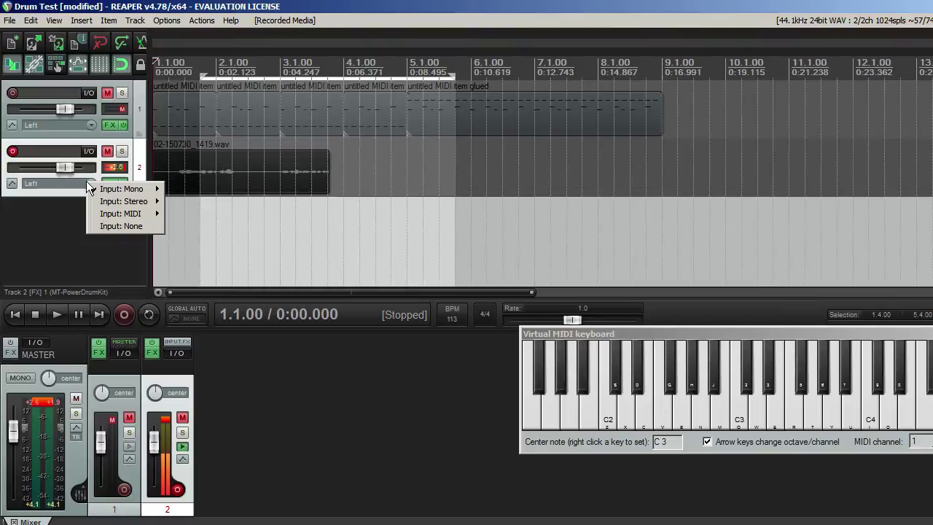
mouse_move(142, 215)
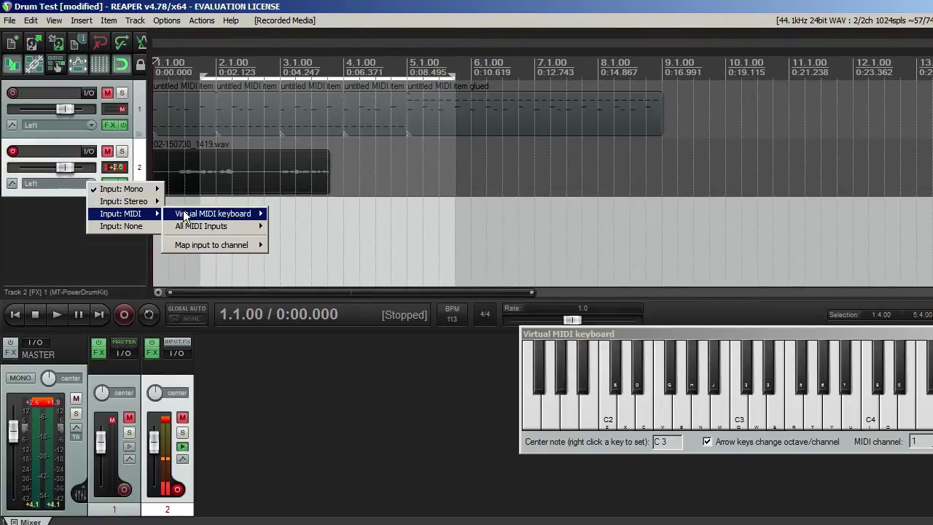
mouse_move(190, 215)
left_click(300, 213)
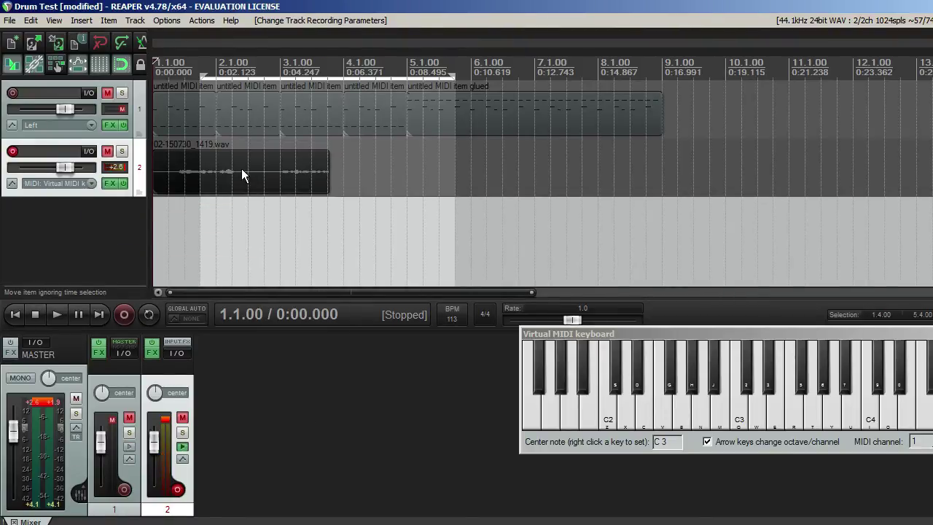
left_click(241, 168)
key("Delete")
key("Home")
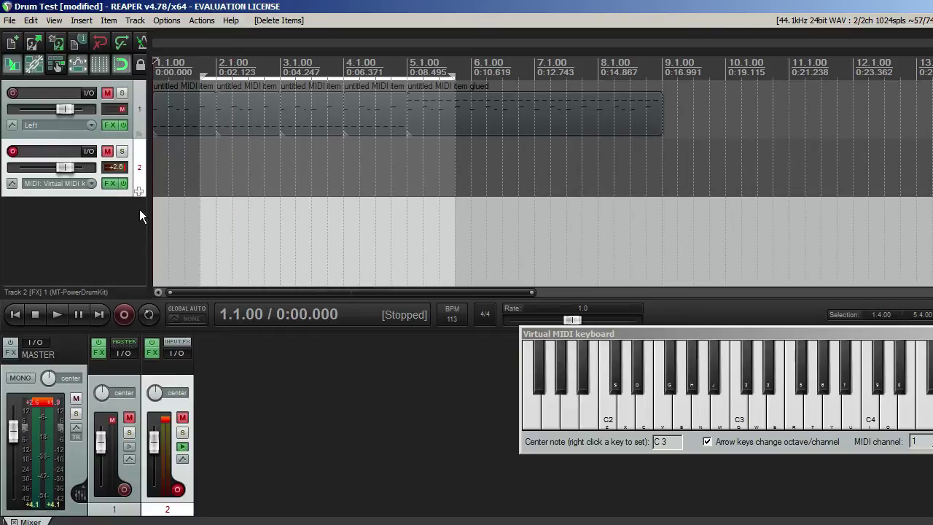
Record a short MIDI part from the start, play it back, and close the virtual keyboard
left_click(123, 314)
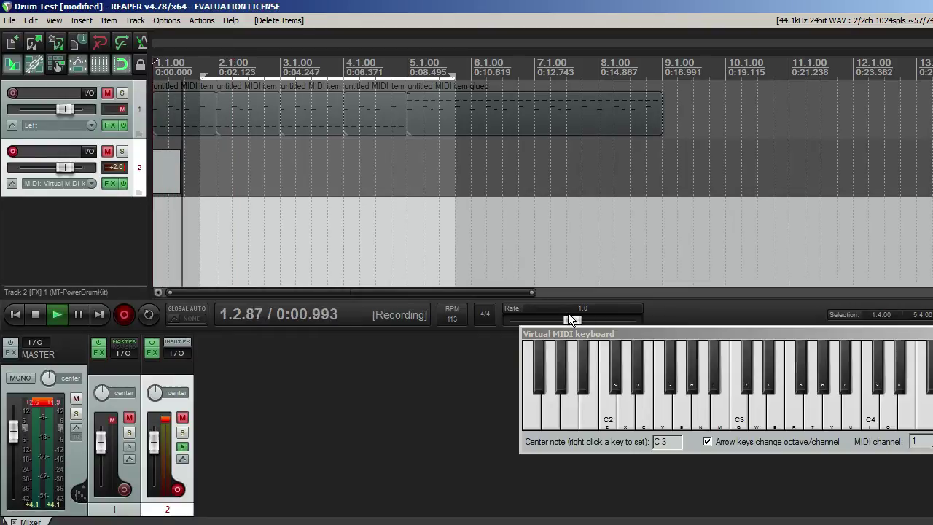
left_click(583, 333)
key("2")
key("j")
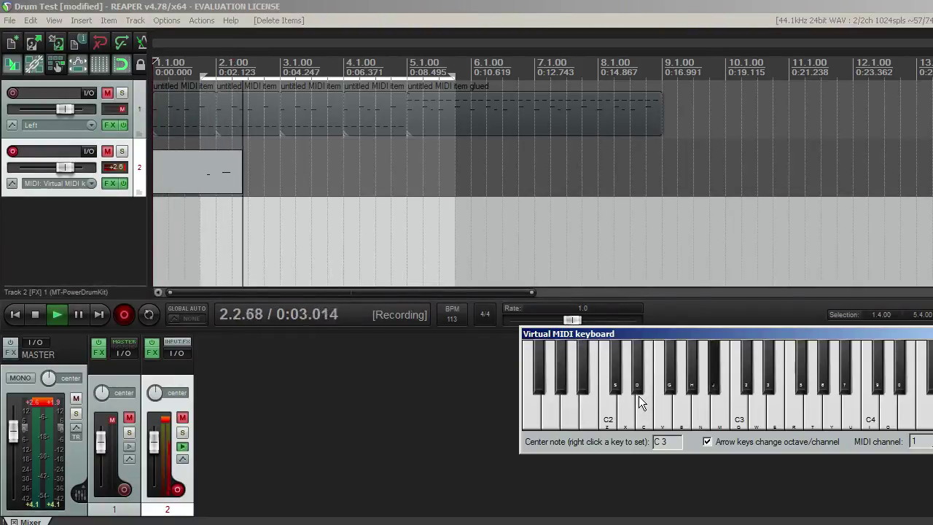
key("j")
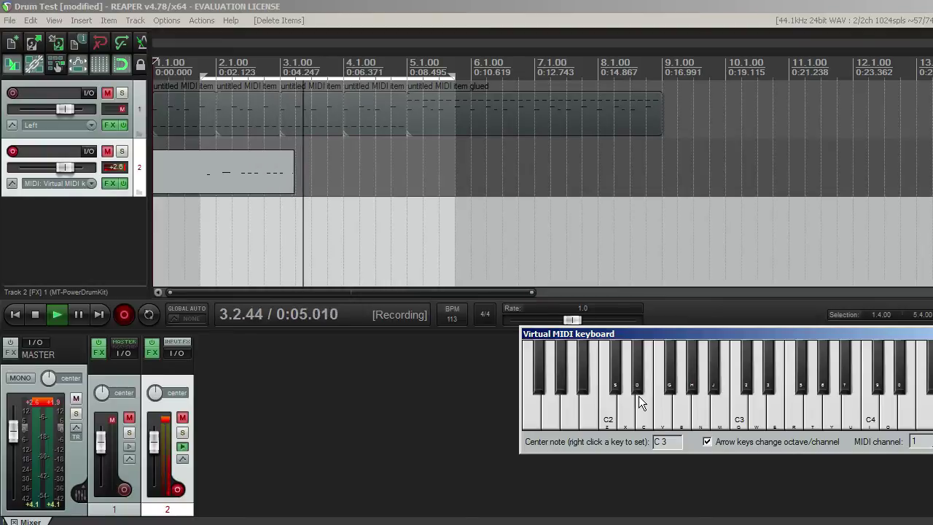
key("space")
key("space")
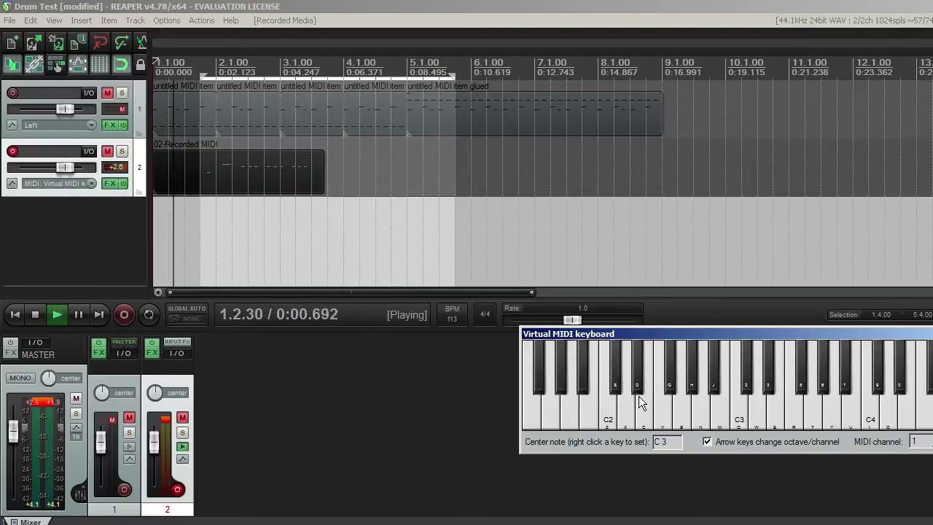
key("space")
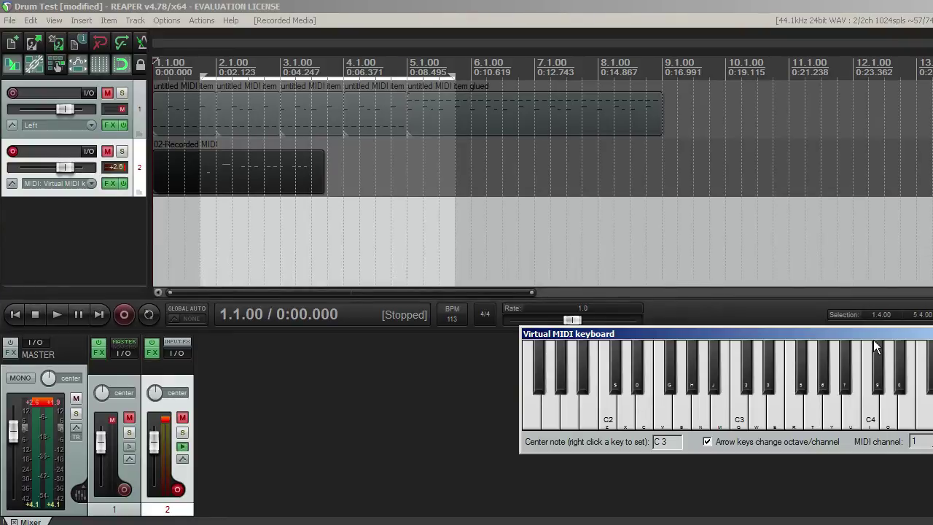
left_click(928, 333)
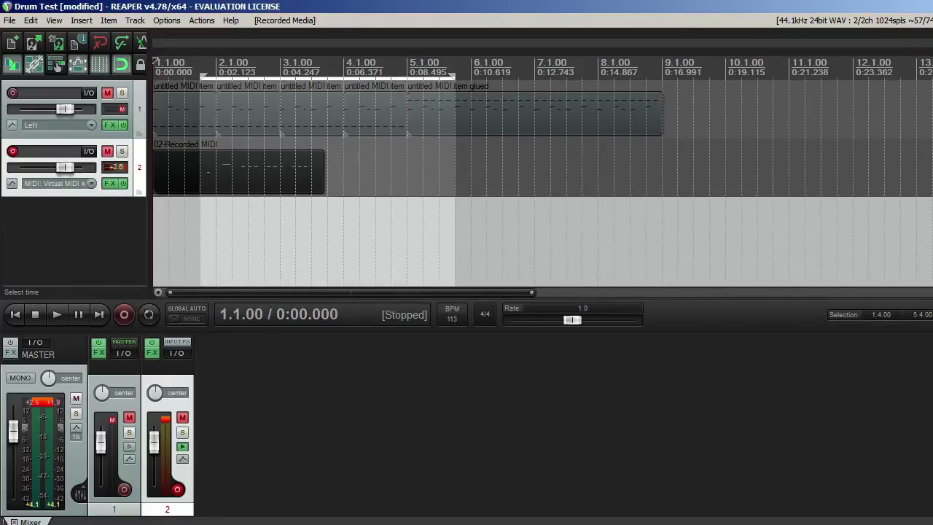
Delete the 02-Recorded MIDI item from track 2 and place the edit cursor at bar 1 beat 2
left_click(236, 165)
key("Delete")
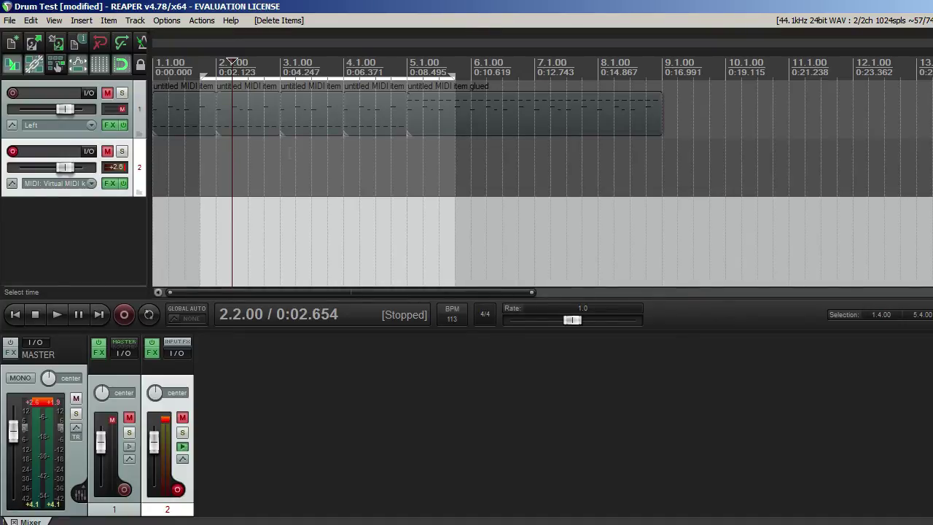
left_click(173, 211)
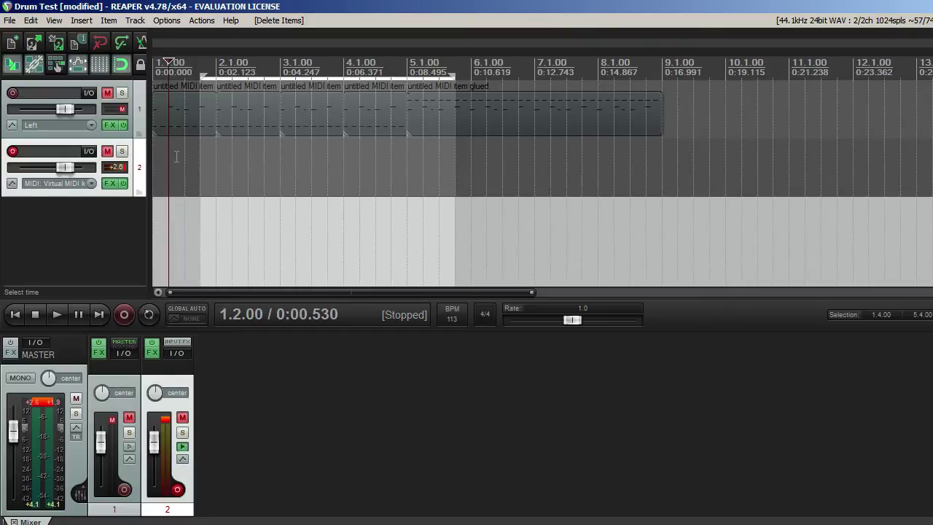
left_click(156, 159)
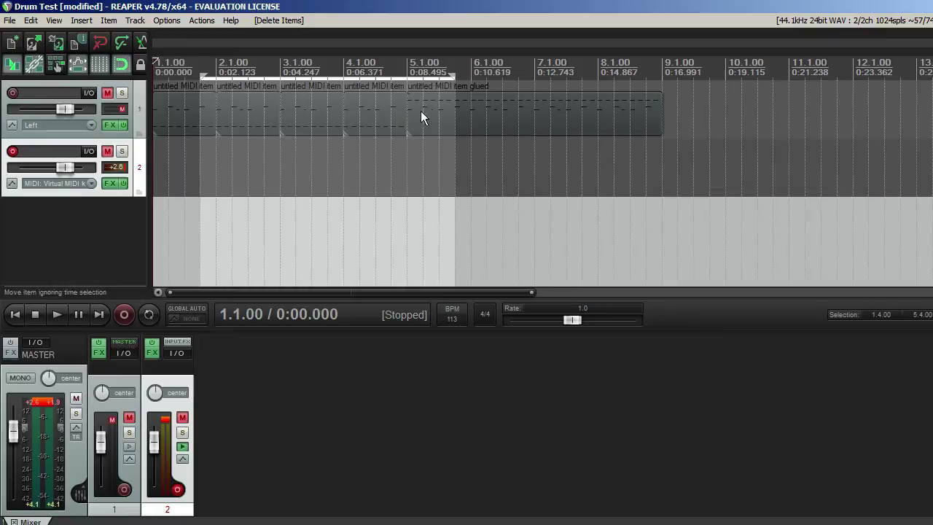
left_click(174, 154)
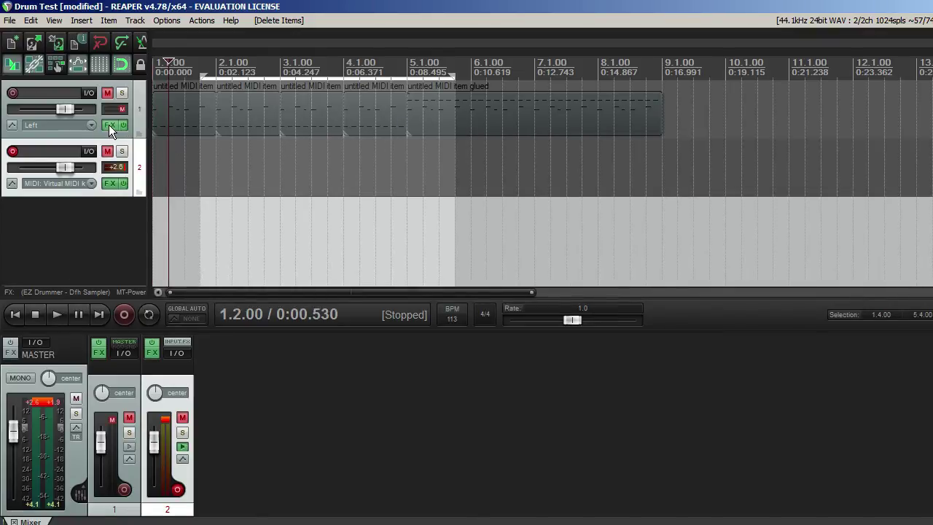
In track 1's FX chain, bypass MT-PowerDrumKit and enable EZ Drummer
left_click(109, 125)
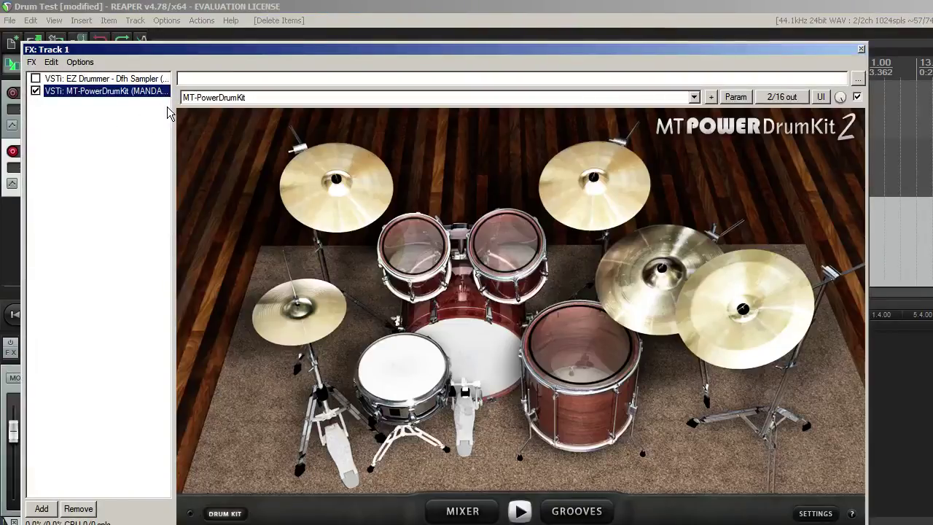
left_click(35, 90)
left_click(35, 78)
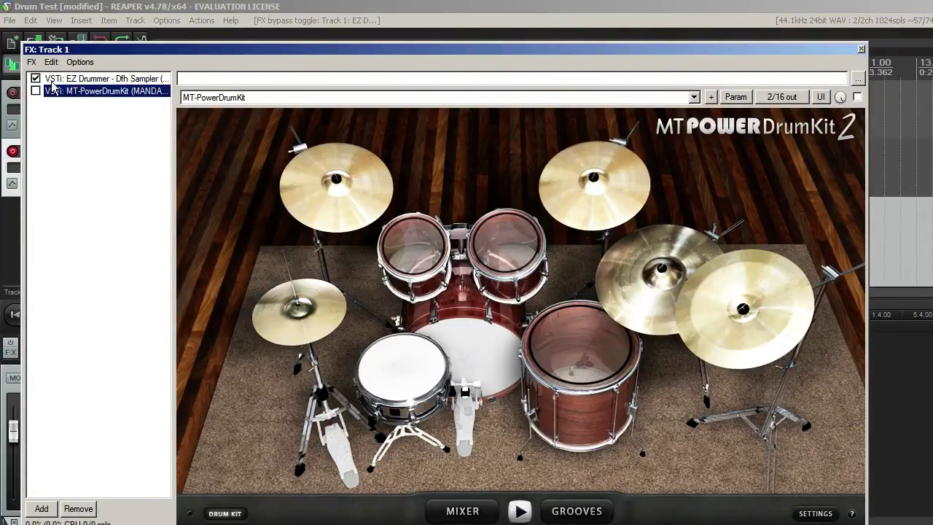
left_click(102, 79)
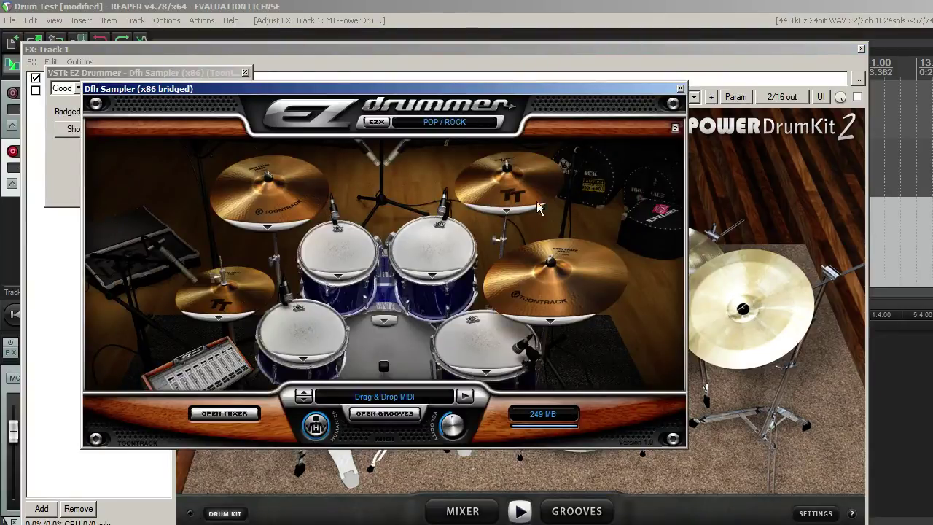
left_click(681, 89)
left_click(861, 49)
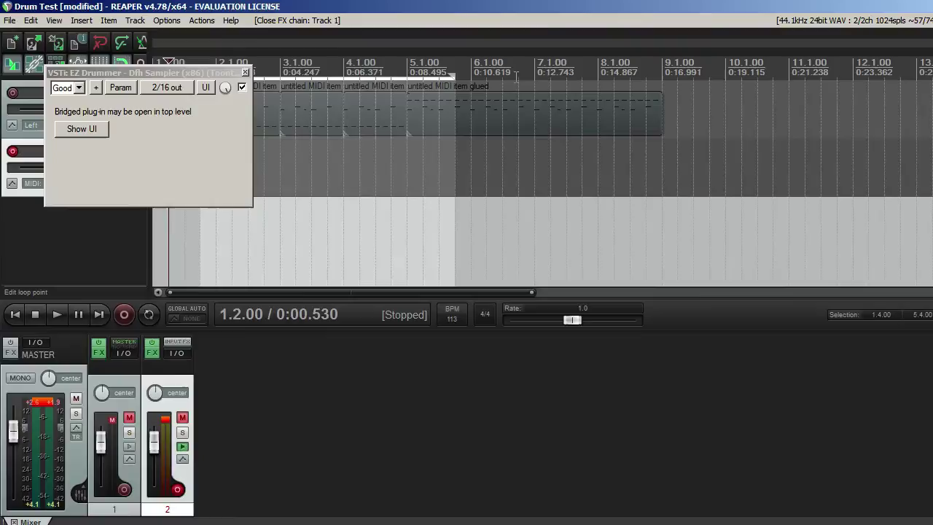
left_click(245, 73)
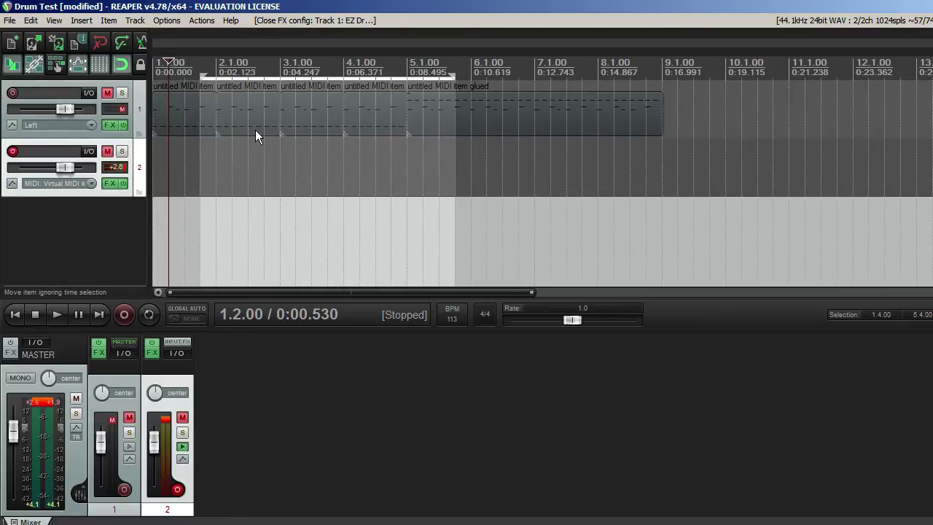
Reopen EZ Drummer's interface and browse its snare and kick drum choices
left_click(110, 123)
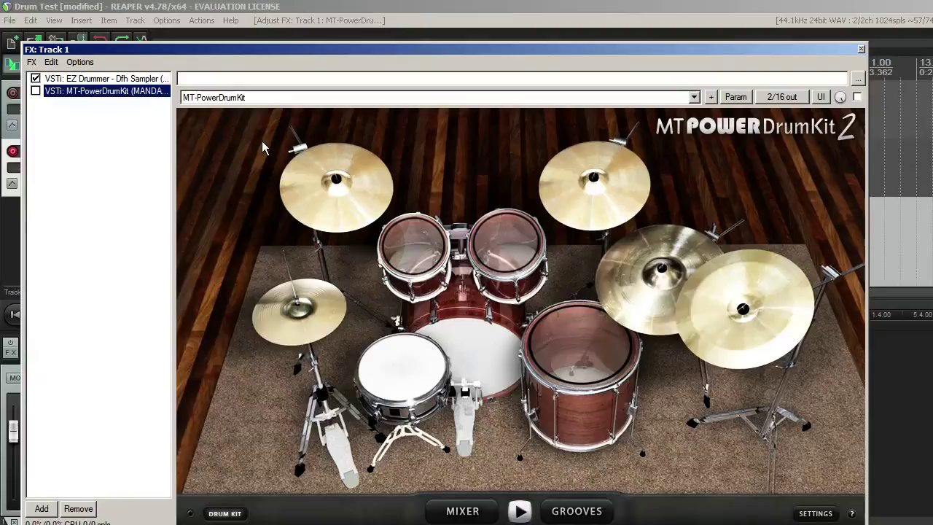
left_click(132, 78)
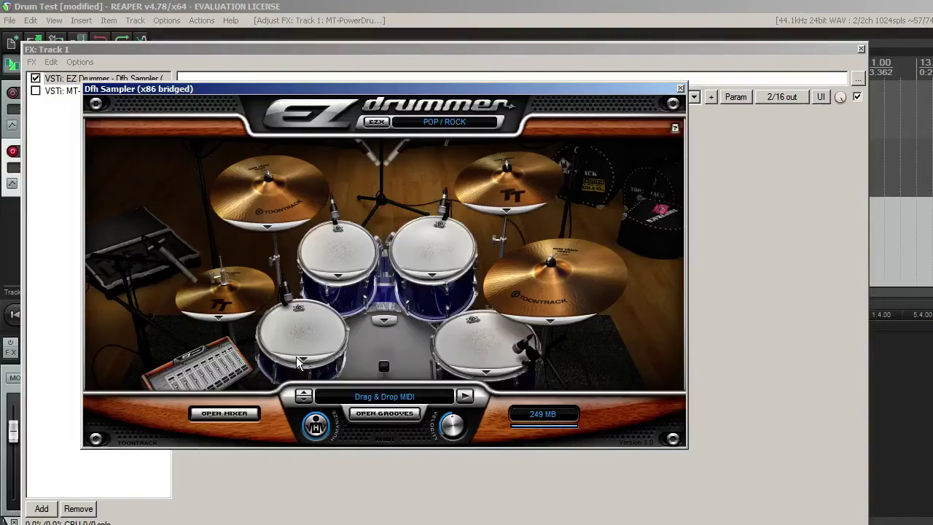
left_click(296, 357)
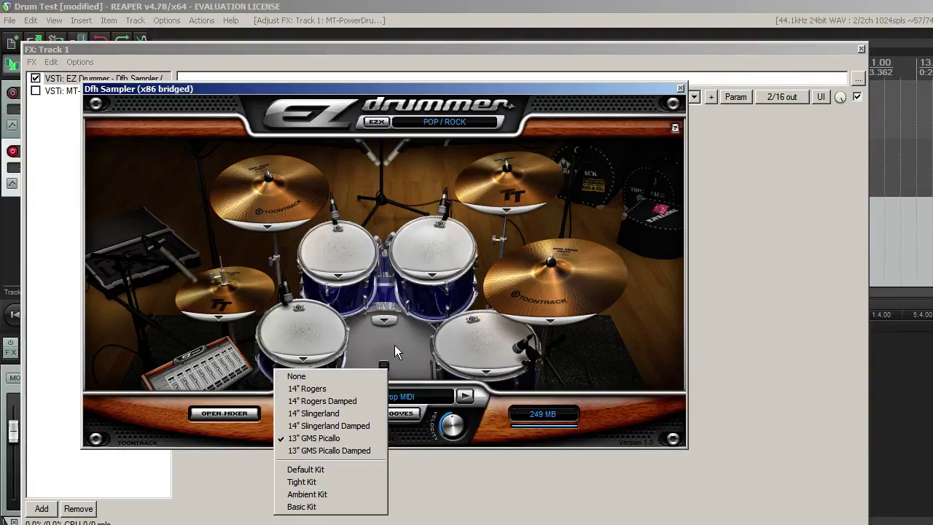
left_click(385, 365)
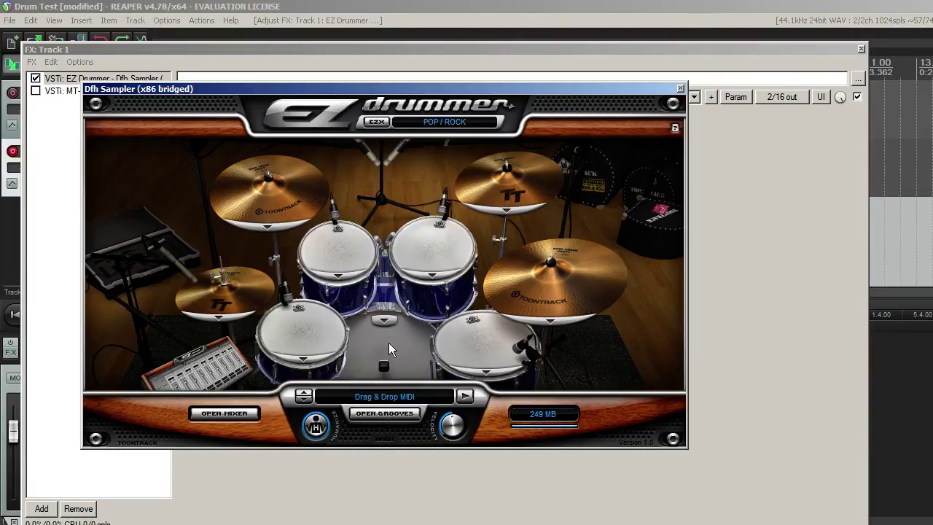
left_click(384, 322)
left_click(680, 89)
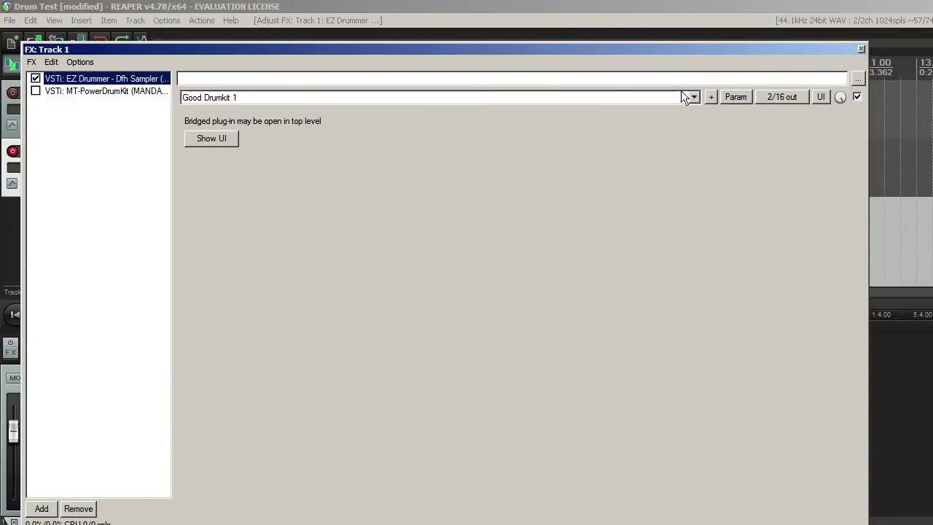
left_click(860, 48)
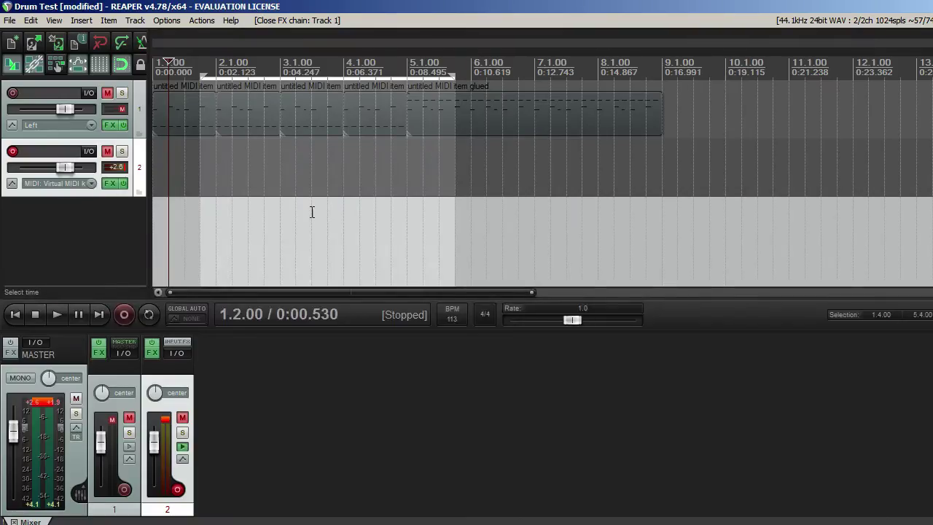
scroll(314, 219, "up", 2)
scroll(314, 221, "down", 3)
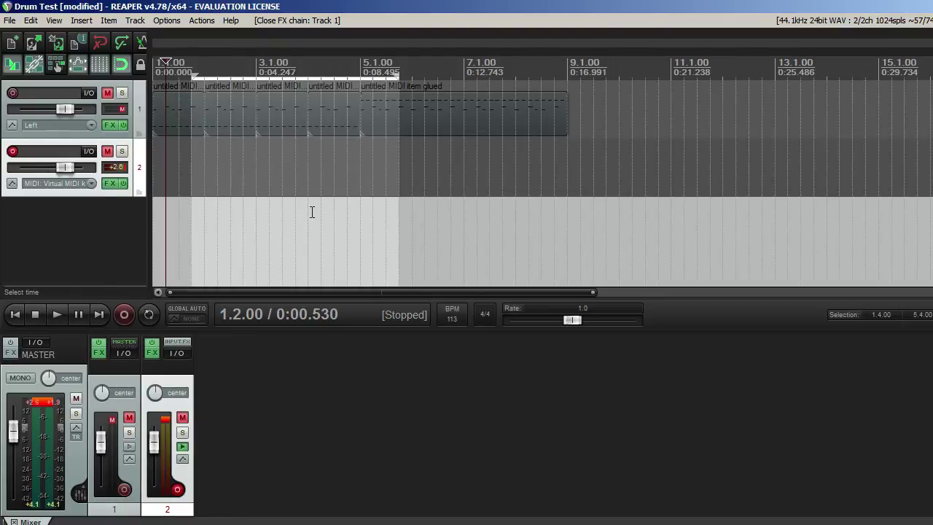
left_click(108, 182)
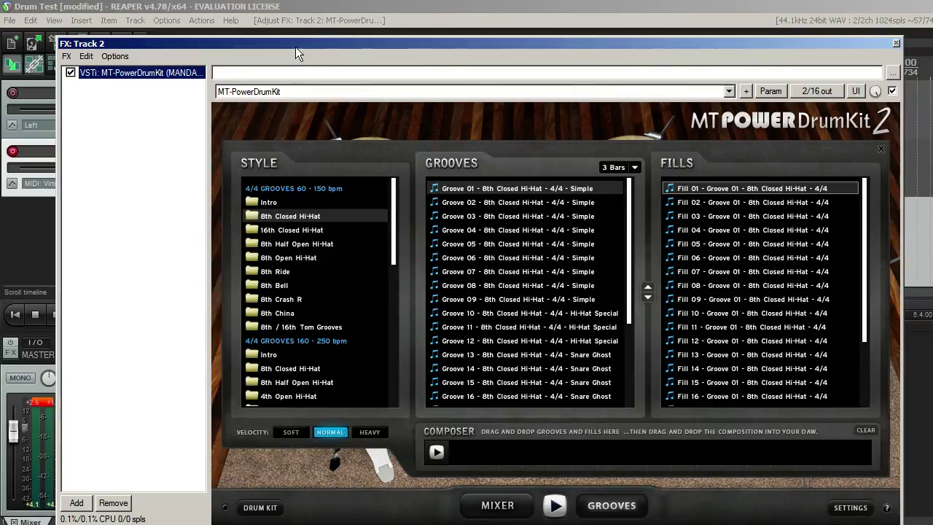
left_click_drag(296, 45, 405, 37)
left_click(107, 151)
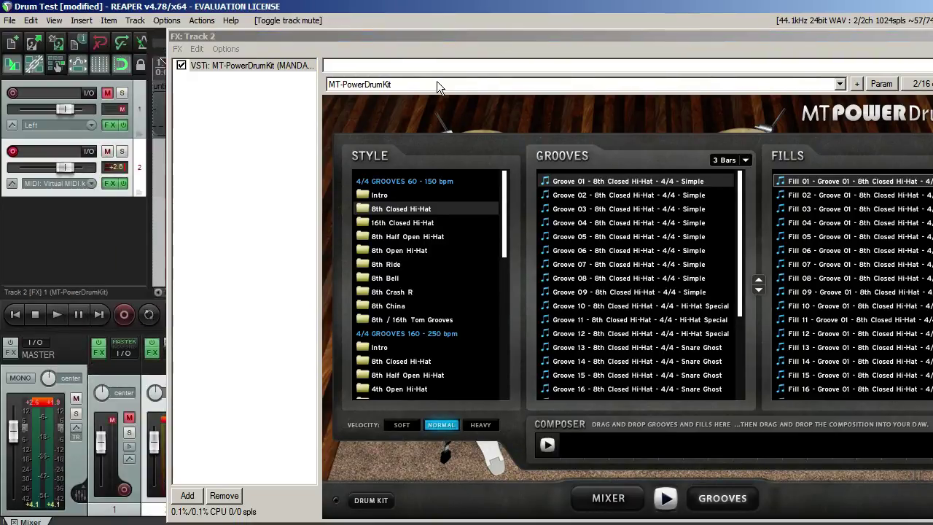
left_click_drag(412, 32, 311, 24)
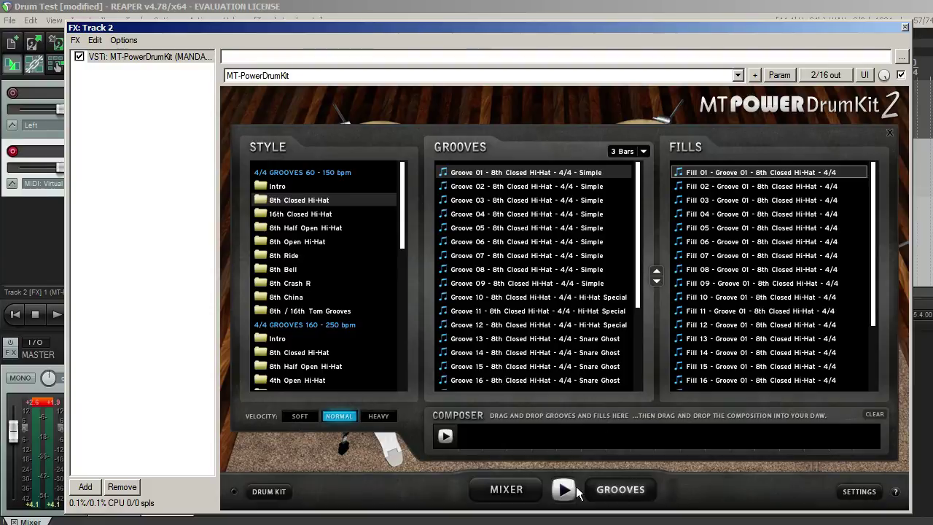
left_click(508, 492)
left_click(612, 496)
left_click(890, 133)
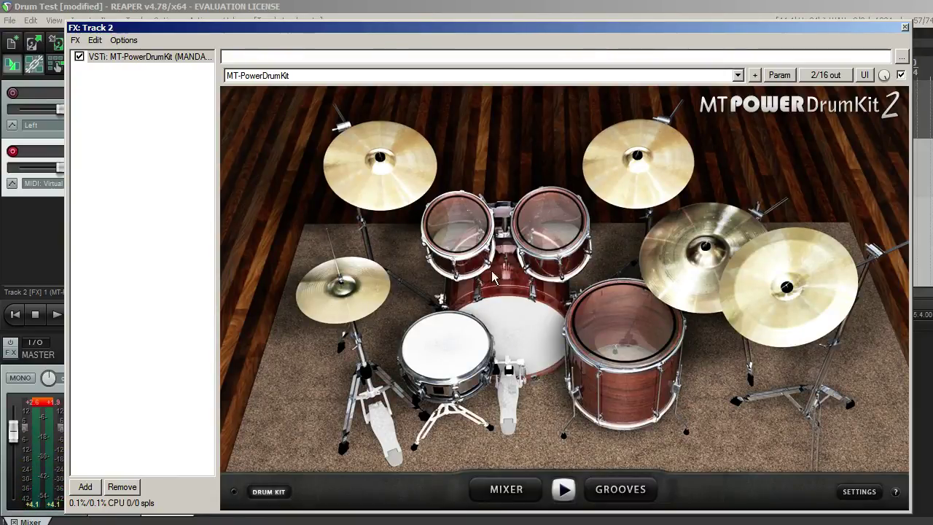
left_click(481, 227)
left_click(511, 352)
left_click(440, 360)
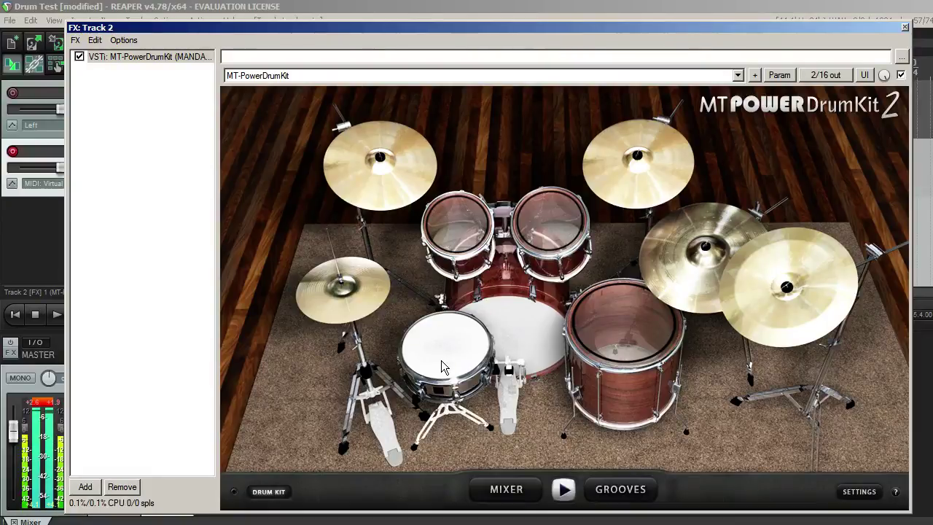
left_click(366, 305)
left_click(396, 197)
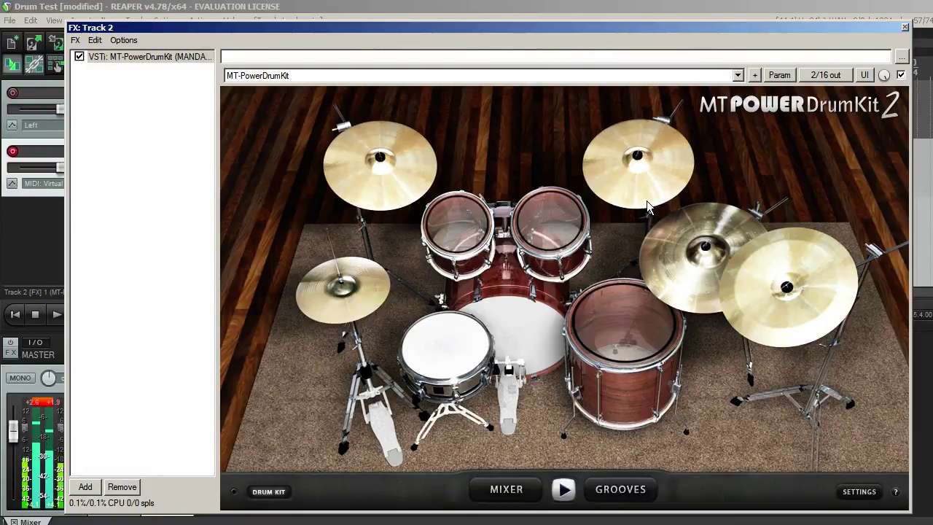
left_click(778, 306)
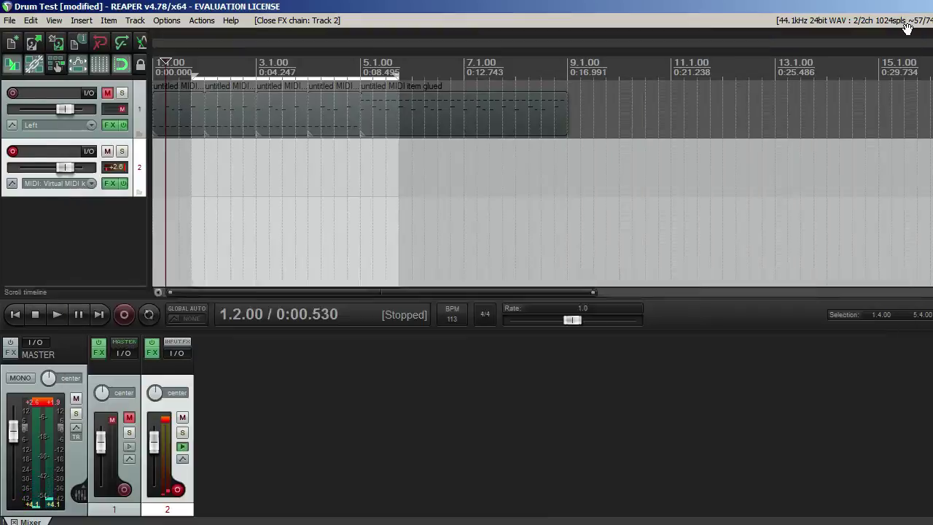
left_click(904, 27)
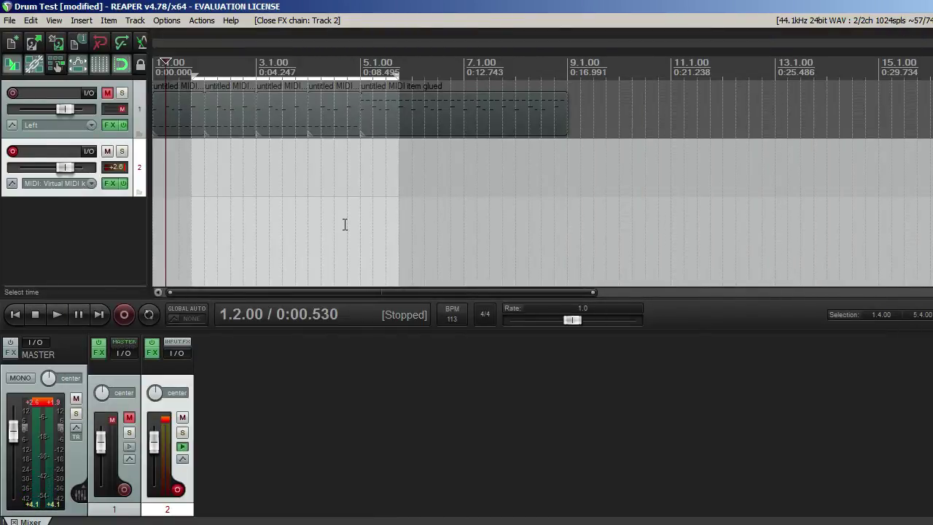